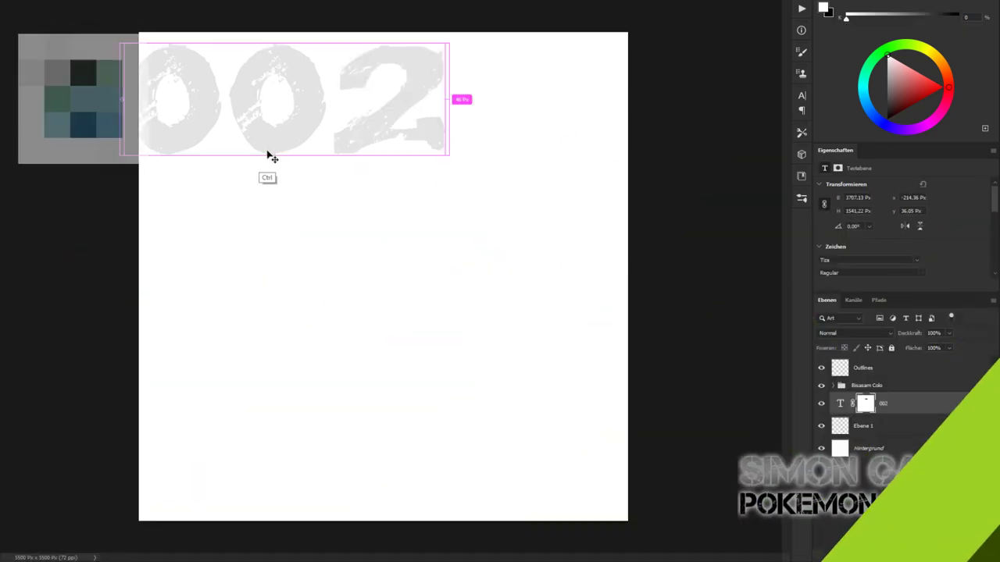
Step: Choose the pencil brush and sketch Ivysaur's head outline with a brow line
{"action": "double_click", "coordinate": [338, 381]}
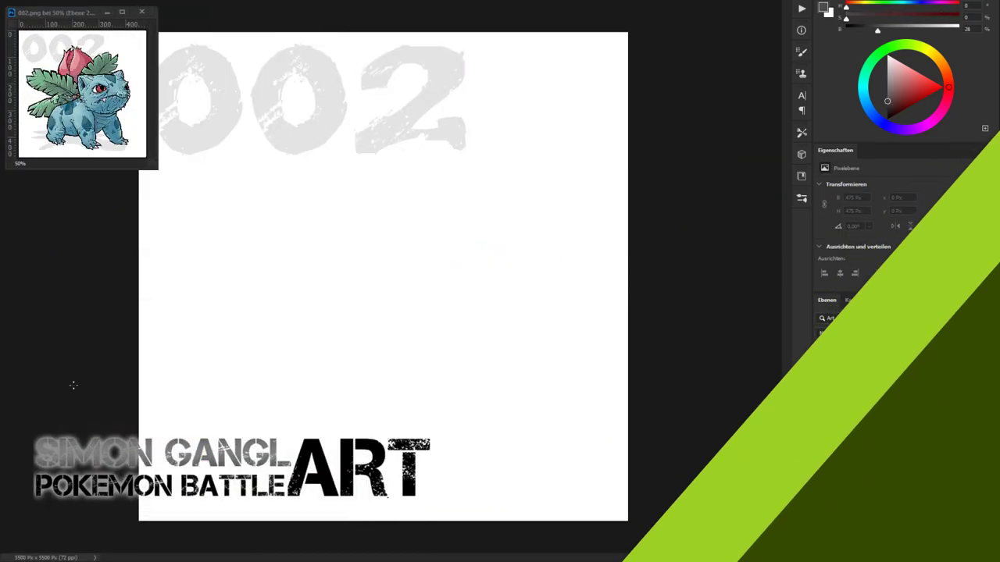
{"action": "left_click_drag", "start_coordinate": [539, 209], "coordinate": [503, 265]}
{"action": "left_click_drag", "start_coordinate": [476, 134], "coordinate": [539, 202]}
{"action": "left_click_drag", "start_coordinate": [357, 150], "coordinate": [366, 217]}
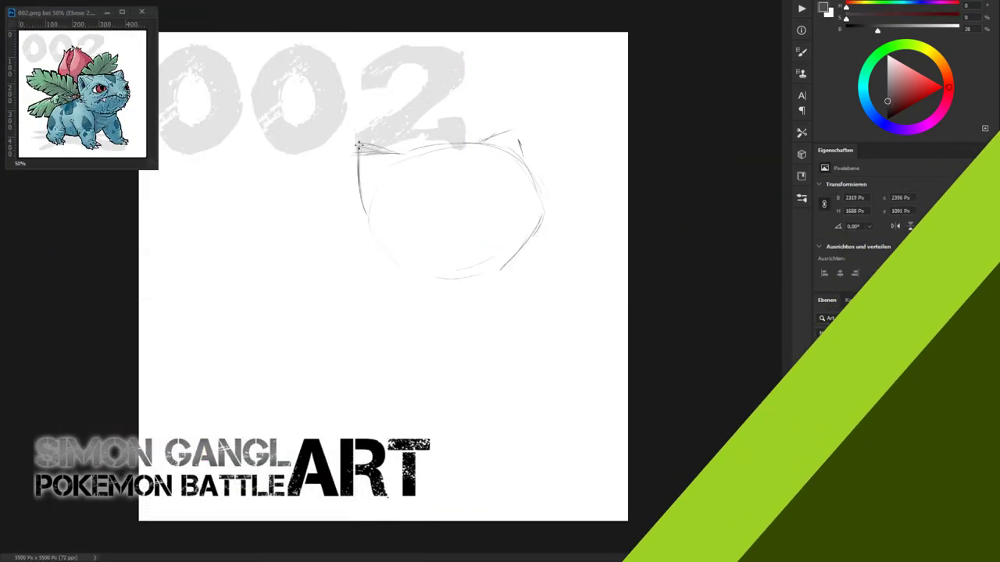
{"action": "left_click_drag", "start_coordinate": [446, 226], "coordinate": [545, 211]}
{"action": "mouse_move", "coordinate": [353, 224]}
{"action": "left_mouse_down"}
{"action": "mouse_move", "coordinate": [283, 261]}
{"action": "mouse_move", "coordinate": [277, 304]}
{"action": "mouse_move", "coordinate": [469, 300]}
{"action": "mouse_move", "coordinate": [516, 383]}
{"action": "left_mouse_up"}
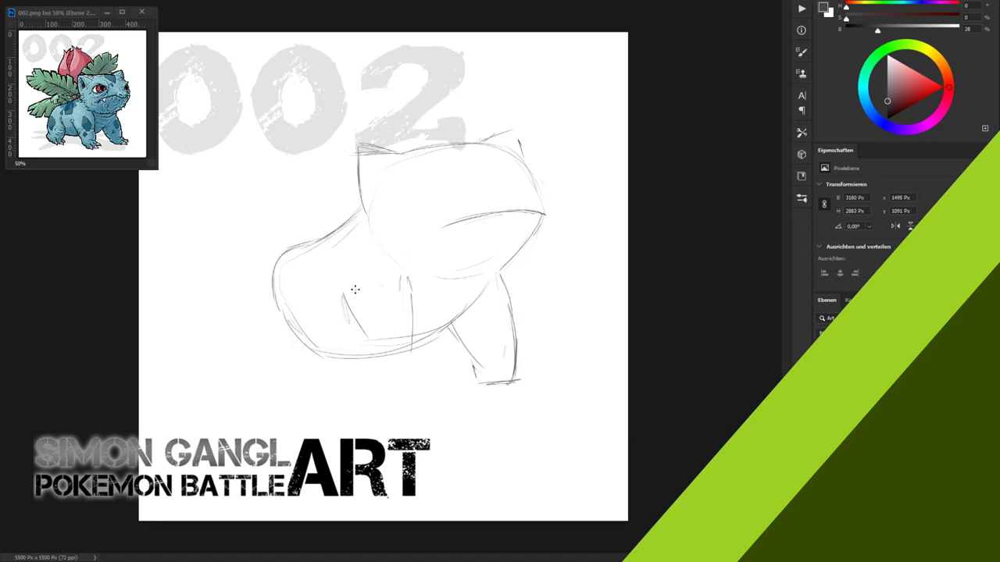
Step: Sketch the body, front and hind legs, jaw line and eye
{"action": "left_click_drag", "start_coordinate": [343, 297], "coordinate": [406, 394]}
{"action": "mouse_move", "coordinate": [270, 250]}
{"action": "left_mouse_down"}
{"action": "mouse_move", "coordinate": [289, 374]}
{"action": "mouse_move", "coordinate": [243, 377]}
{"action": "left_mouse_up"}
{"action": "left_click_drag", "start_coordinate": [353, 213], "coordinate": [275, 258]}
{"action": "left_click_drag", "start_coordinate": [410, 282], "coordinate": [418, 395]}
{"action": "mouse_move", "coordinate": [399, 273]}
{"action": "left_mouse_down"}
{"action": "mouse_move", "coordinate": [500, 265]}
{"action": "mouse_move", "coordinate": [556, 216]}
{"action": "left_mouse_up"}
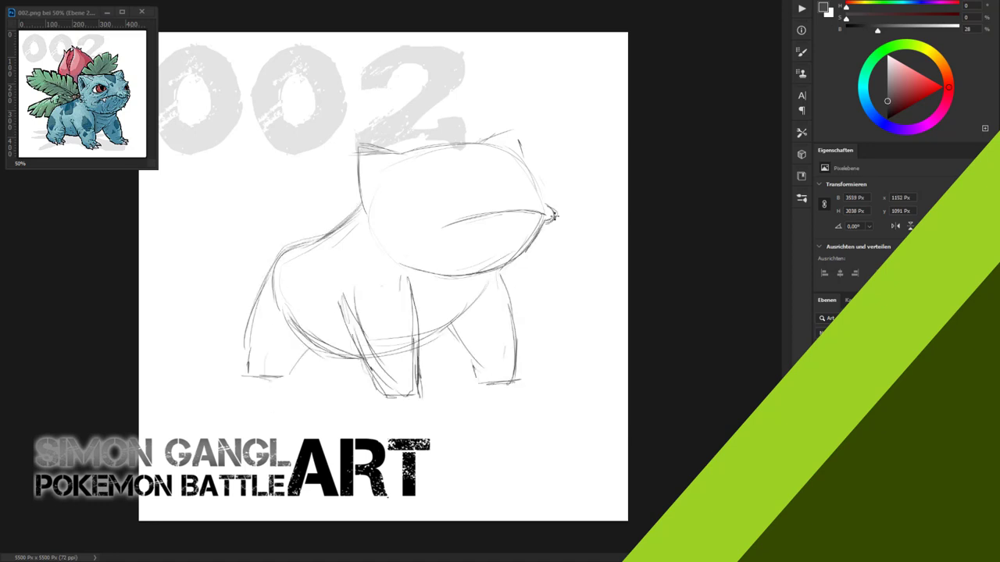
{"action": "left_click_drag", "start_coordinate": [425, 204], "coordinate": [461, 199]}
Step: Shift the sketch lower and draw leaves on the left, right and above the head
{"action": "left_click_drag", "start_coordinate": [424, 398], "coordinate": [438, 437]}
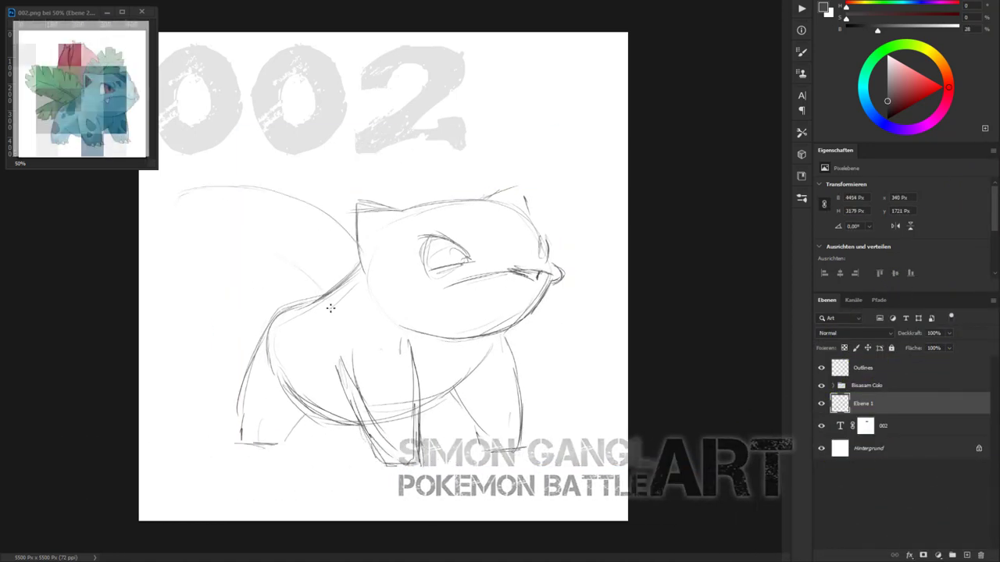
{"action": "left_click_drag", "start_coordinate": [168, 226], "coordinate": [344, 234]}
{"action": "mouse_move", "coordinate": [168, 313]}
{"action": "left_mouse_down"}
{"action": "mouse_move", "coordinate": [267, 332]}
{"action": "mouse_move", "coordinate": [156, 319]}
{"action": "left_mouse_up"}
{"action": "left_click_drag", "start_coordinate": [383, 200], "coordinate": [496, 118]}
{"action": "left_click_drag", "start_coordinate": [496, 117], "coordinate": [473, 200]}
{"action": "left_click_drag", "start_coordinate": [274, 187], "coordinate": [414, 148]}
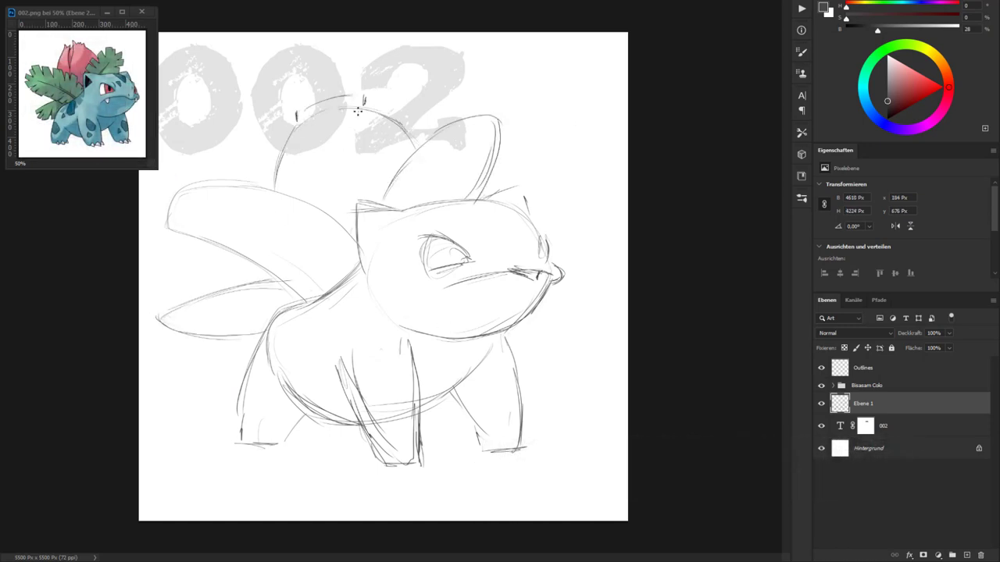
Step: Add the ear edge, head-top line, a mouth with fang, a tall back leaf and belly lines
{"action": "left_click_drag", "start_coordinate": [377, 259], "coordinate": [357, 201]}
{"action": "left_click_drag", "start_coordinate": [414, 207], "coordinate": [361, 209]}
{"action": "mouse_move", "coordinate": [441, 298]}
{"action": "left_mouse_down"}
{"action": "mouse_move", "coordinate": [508, 274]}
{"action": "mouse_move", "coordinate": [467, 300]}
{"action": "left_mouse_up"}
{"action": "left_click_drag", "start_coordinate": [469, 281], "coordinate": [536, 277]}
{"action": "left_click_drag", "start_coordinate": [327, 217], "coordinate": [337, 97]}
{"action": "left_click_drag", "start_coordinate": [314, 95], "coordinate": [322, 183]}
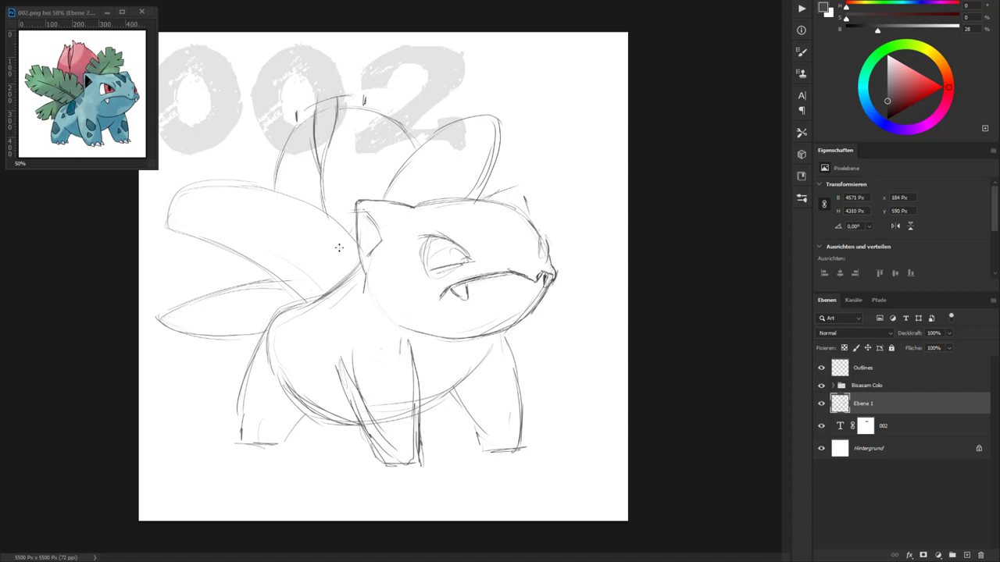
{"action": "left_click_drag", "start_coordinate": [262, 347], "coordinate": [319, 295]}
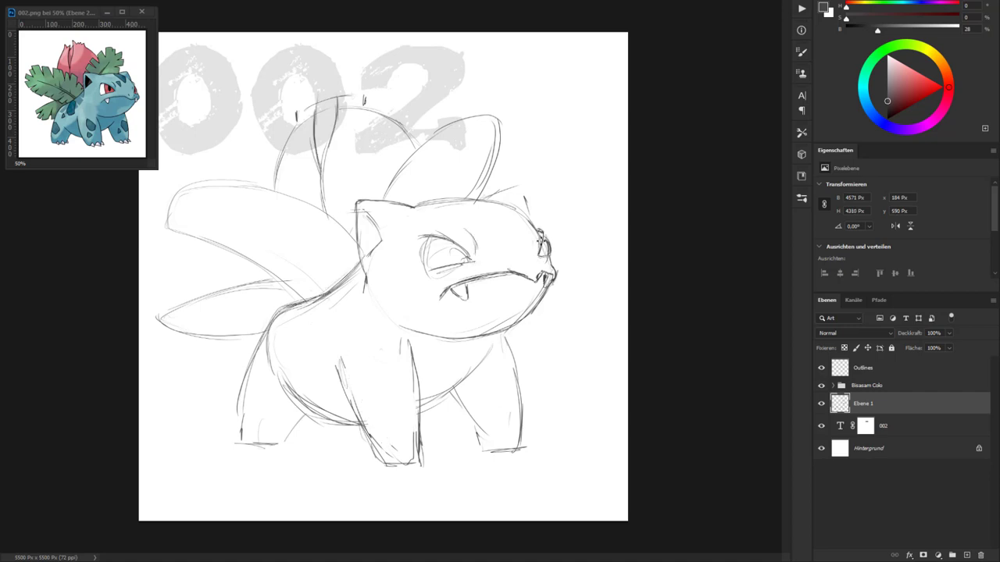
Step: Add forehead markings and an inner ear line, and redraw the legs and feet, undoing the last strokes
{"action": "left_click_drag", "start_coordinate": [460, 202], "coordinate": [492, 225]}
{"action": "mouse_move", "coordinate": [500, 204]}
{"action": "left_mouse_down"}
{"action": "mouse_move", "coordinate": [503, 231]}
{"action": "mouse_move", "coordinate": [494, 236]}
{"action": "left_mouse_up"}
{"action": "left_click_drag", "start_coordinate": [364, 211], "coordinate": [371, 250]}
{"action": "mouse_move", "coordinate": [303, 367]}
{"action": "left_mouse_down"}
{"action": "mouse_move", "coordinate": [290, 436]}
{"action": "mouse_move", "coordinate": [301, 445]}
{"action": "left_mouse_up"}
{"action": "mouse_move", "coordinate": [266, 313]}
{"action": "left_mouse_down"}
{"action": "mouse_move", "coordinate": [238, 437]}
{"action": "mouse_move", "coordinate": [282, 452]}
{"action": "left_mouse_up"}
{"action": "left_click_drag", "start_coordinate": [305, 379], "coordinate": [290, 443]}
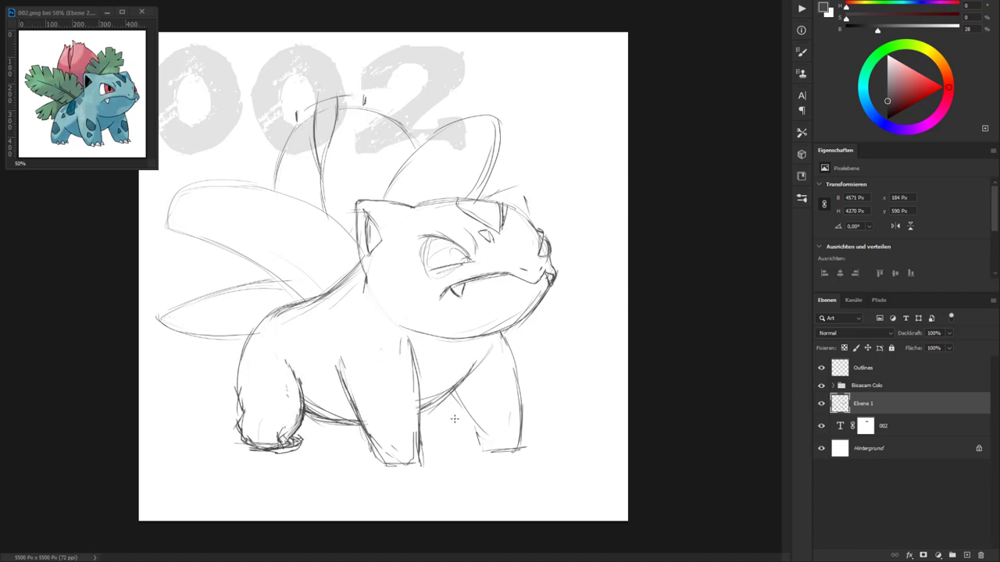
{"action": "left_click_drag", "start_coordinate": [411, 336], "coordinate": [425, 467]}
{"action": "left_click_drag", "start_coordinate": [367, 434], "coordinate": [414, 469]}
{"action": "left_click_drag", "start_coordinate": [453, 391], "coordinate": [531, 453]}
{"action": "left_click_drag", "start_coordinate": [515, 336], "coordinate": [525, 437]}
{"action": "key", "text": "ctrl+z"}
{"action": "key", "text": "ctrl+z"}
{"action": "key", "text": "ctrl+z"}
{"action": "key", "text": "ctrl+z"}
{"action": "key", "text": "ctrl+z"}
{"action": "key", "text": "ctrl+z"}
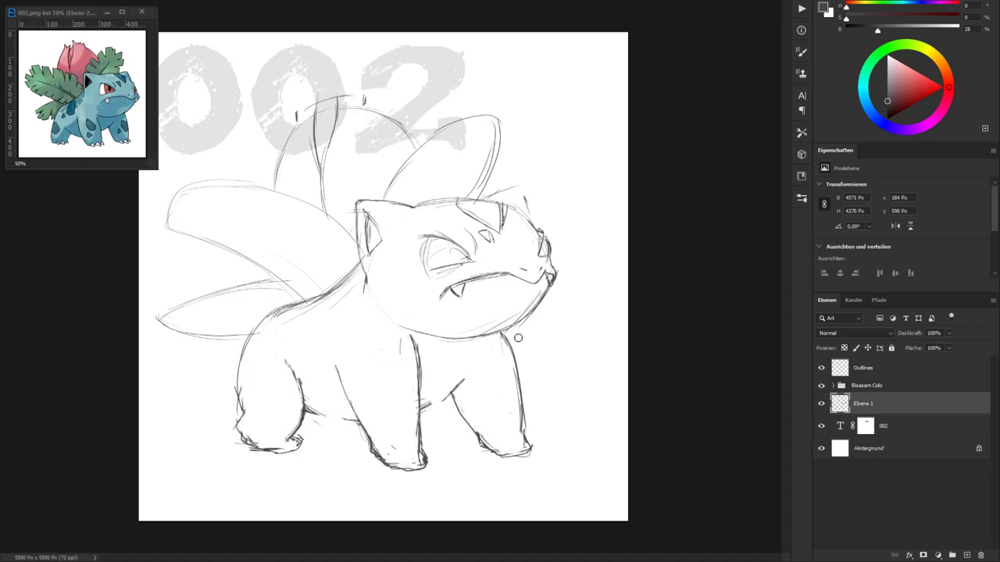
Step: Draw a patch on the back and give the eye a pupil with shading instead of a half-closed lid
{"action": "mouse_move", "coordinate": [258, 325]}
{"action": "left_mouse_down"}
{"action": "mouse_move", "coordinate": [334, 291]}
{"action": "mouse_move", "coordinate": [334, 338]}
{"action": "left_mouse_up"}
{"action": "left_click_drag", "start_coordinate": [421, 267], "coordinate": [471, 260]}
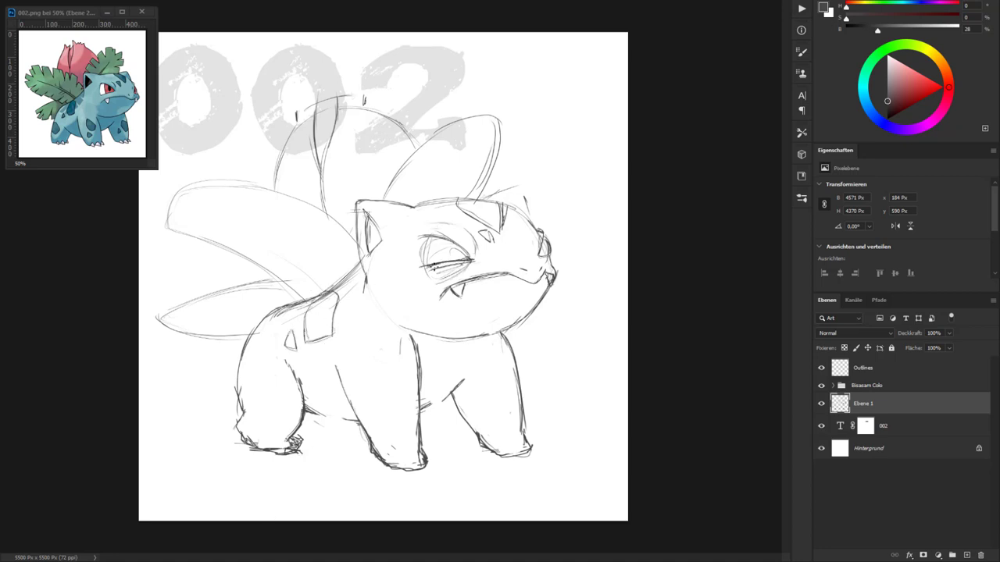
{"action": "key", "text": "ctrl+z"}
{"action": "key", "text": "ctrl+z"}
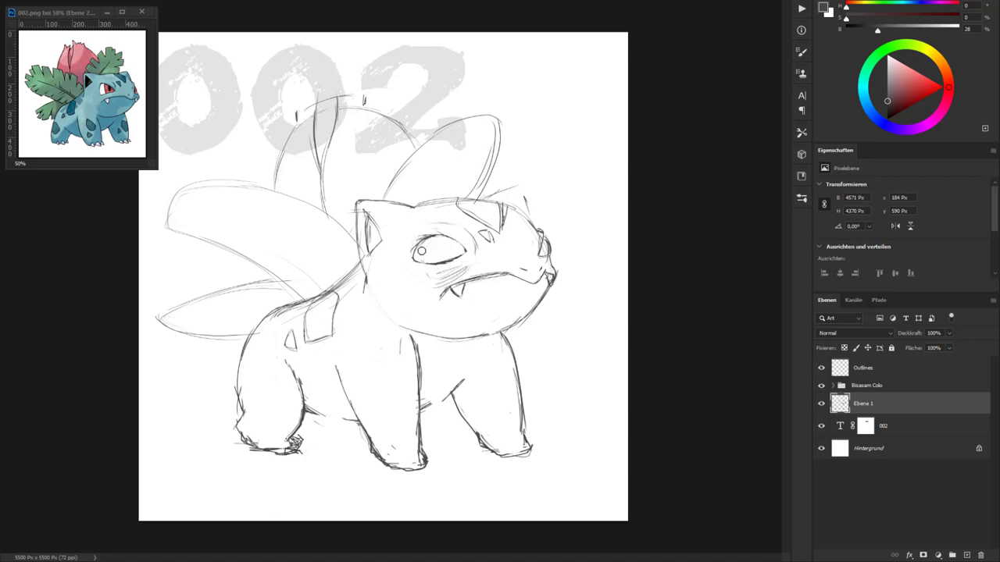
{"action": "mouse_move", "coordinate": [432, 266]}
{"action": "left_mouse_down"}
{"action": "mouse_move", "coordinate": [469, 258]}
{"action": "mouse_move", "coordinate": [455, 255]}
{"action": "left_mouse_up"}
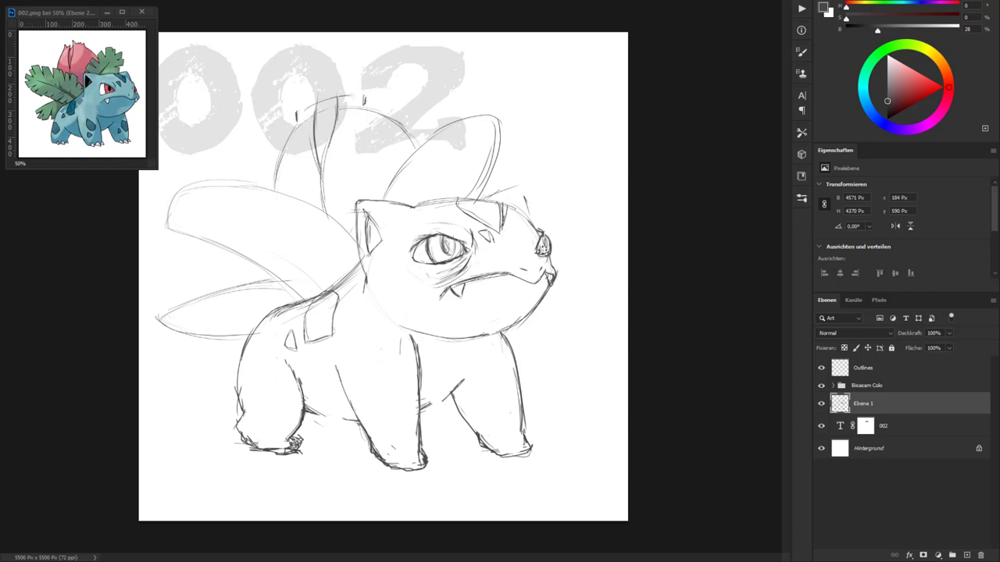
Step: Darken the nose and mouth, draw the right ear, and add a vein and jagged tip to the right leaf
{"action": "left_click_drag", "start_coordinate": [540, 235], "coordinate": [547, 253]}
{"action": "left_click_drag", "start_coordinate": [414, 206], "coordinate": [510, 191]}
{"action": "left_click_drag", "start_coordinate": [478, 195], "coordinate": [536, 234]}
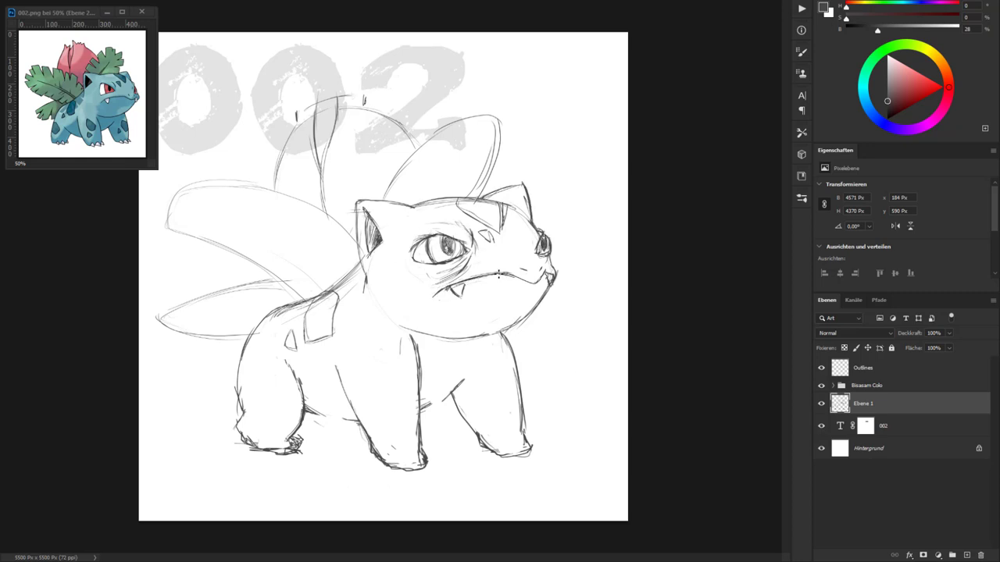
{"action": "left_click_drag", "start_coordinate": [498, 273], "coordinate": [551, 280]}
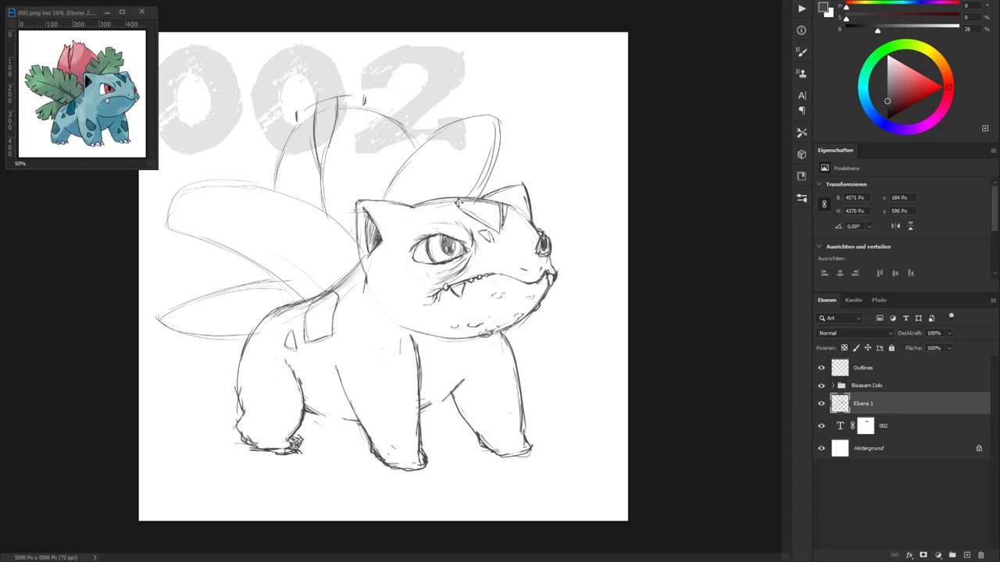
{"action": "left_click_drag", "start_coordinate": [420, 202], "coordinate": [466, 145]}
{"action": "left_click_drag", "start_coordinate": [490, 187], "coordinate": [486, 147]}
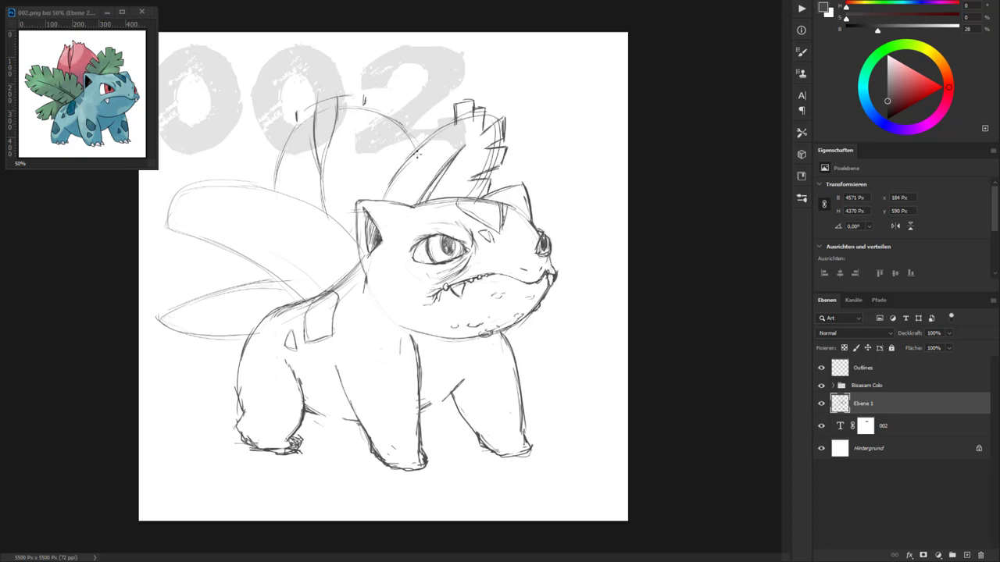
Step: Give the top leaf jagged left edges and redraw a cleaner head top and left ear
{"action": "left_click_drag", "start_coordinate": [418, 155], "coordinate": [457, 115]}
{"action": "left_click_drag", "start_coordinate": [412, 137], "coordinate": [362, 201]}
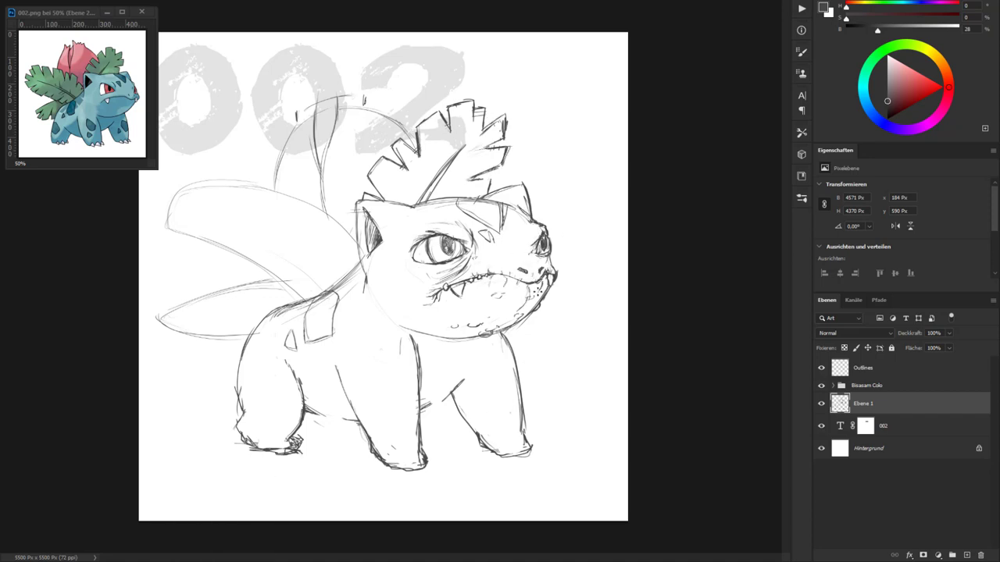
{"action": "left_click_drag", "start_coordinate": [355, 201], "coordinate": [492, 197]}
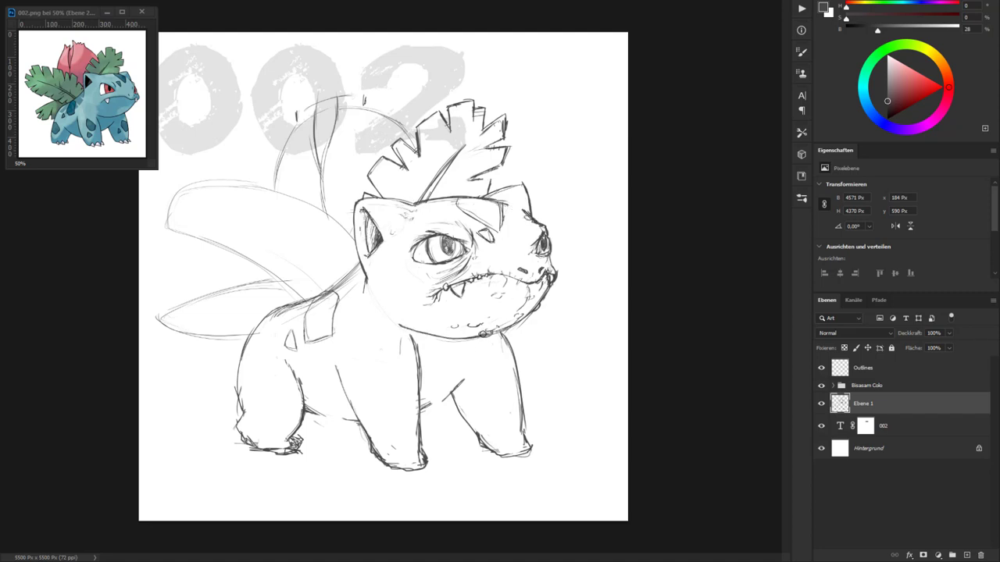
Step: Add diamond spots on the legs, toes and claws on the feet, and darken the neck and chin lines
{"action": "left_click_drag", "start_coordinate": [244, 348], "coordinate": [252, 403]}
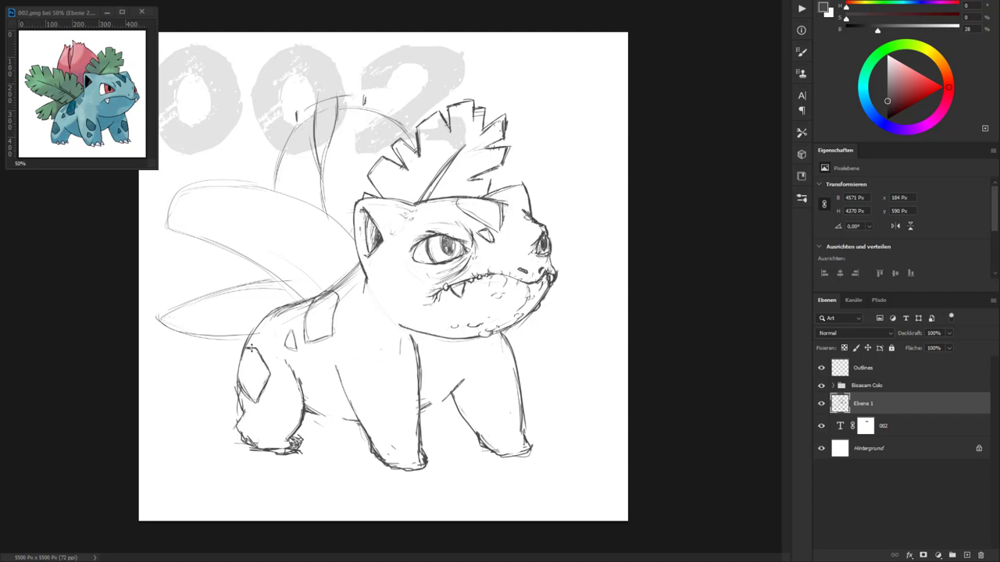
{"action": "left_click_drag", "start_coordinate": [428, 459], "coordinate": [412, 469]}
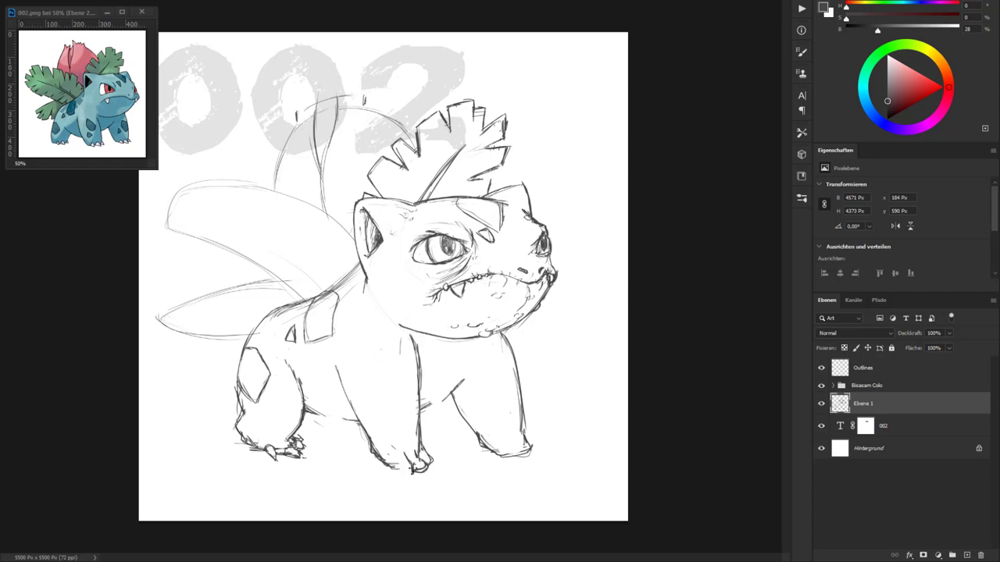
{"action": "left_click_drag", "start_coordinate": [265, 422], "coordinate": [300, 444]}
{"action": "mouse_move", "coordinate": [372, 353]}
{"action": "left_mouse_down"}
{"action": "mouse_move", "coordinate": [412, 383]}
{"action": "mouse_move", "coordinate": [392, 430]}
{"action": "left_mouse_up"}
{"action": "left_click_drag", "start_coordinate": [316, 416], "coordinate": [354, 422]}
{"action": "left_click_drag", "start_coordinate": [438, 408], "coordinate": [467, 378]}
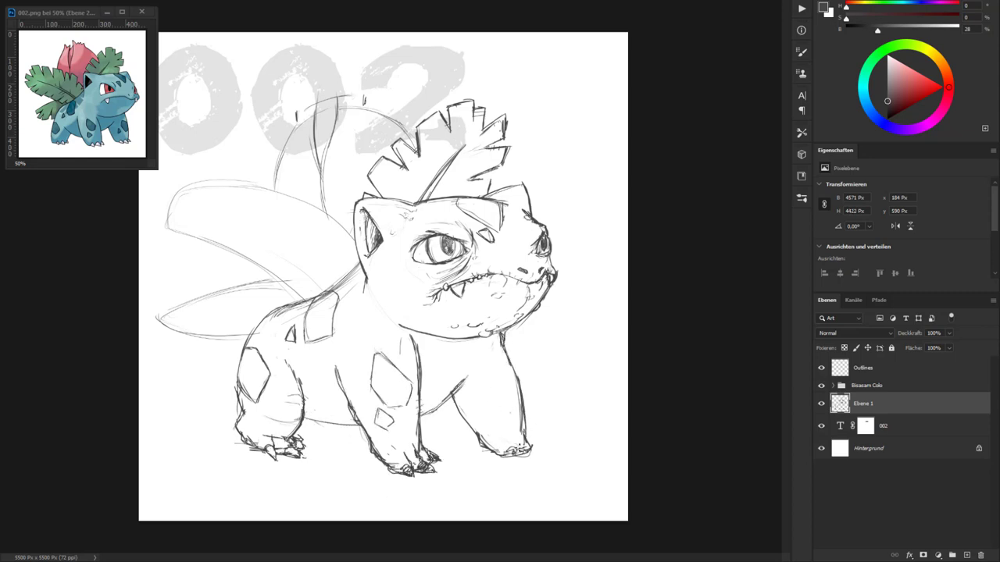
{"action": "left_click_drag", "start_coordinate": [503, 453], "coordinate": [545, 451]}
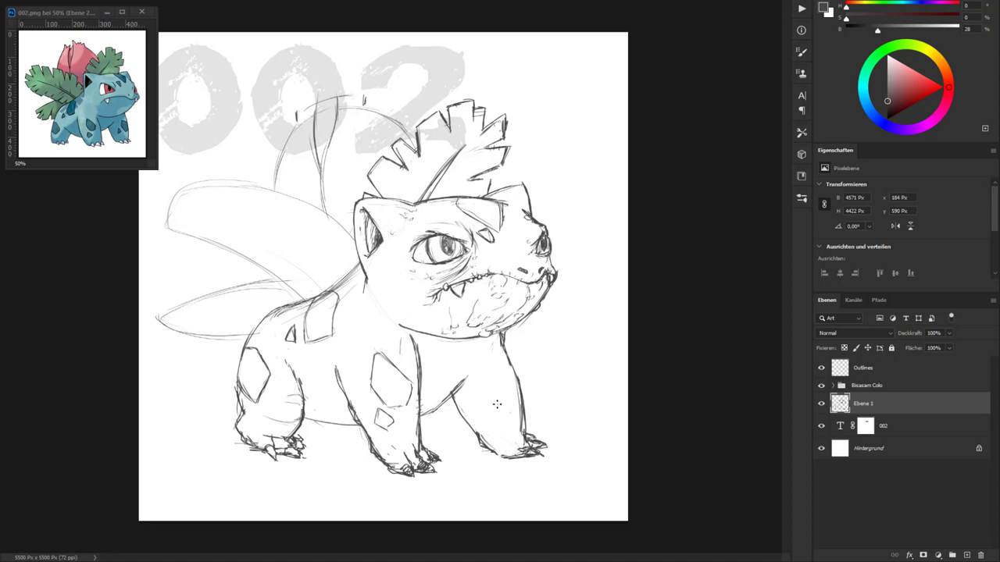
{"action": "left_click_drag", "start_coordinate": [329, 290], "coordinate": [358, 265]}
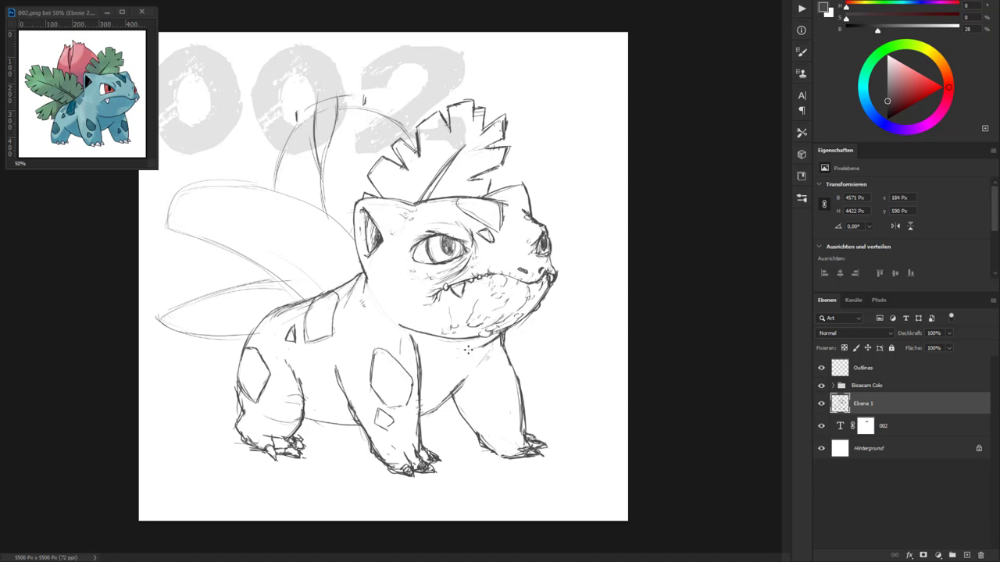
{"action": "left_click_drag", "start_coordinate": [472, 336], "coordinate": [414, 329]}
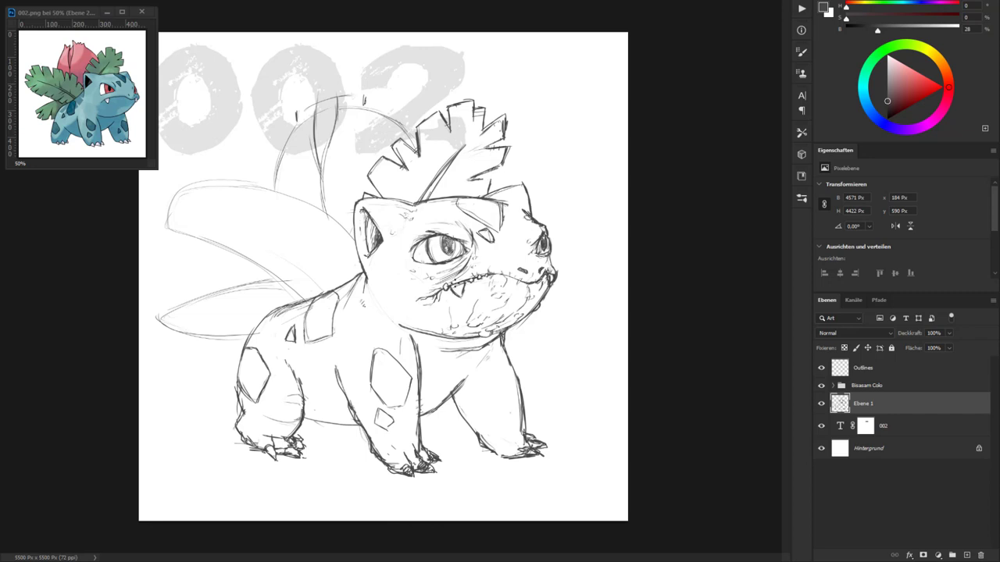
Step: Outline the top leaf and give the left leaf a jagged, hatched edge with a curled tip
{"action": "mouse_move", "coordinate": [296, 140]}
{"action": "left_mouse_down"}
{"action": "mouse_move", "coordinate": [312, 94]}
{"action": "mouse_move", "coordinate": [348, 78]}
{"action": "mouse_move", "coordinate": [410, 138]}
{"action": "left_mouse_up"}
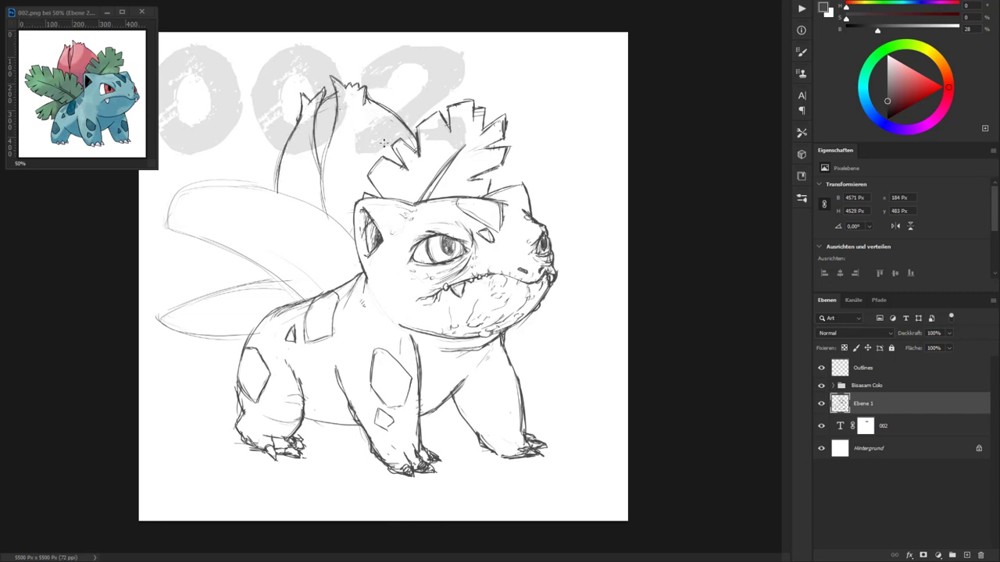
{"action": "left_click_drag", "start_coordinate": [319, 102], "coordinate": [332, 215]}
{"action": "left_click_drag", "start_coordinate": [336, 273], "coordinate": [257, 299]}
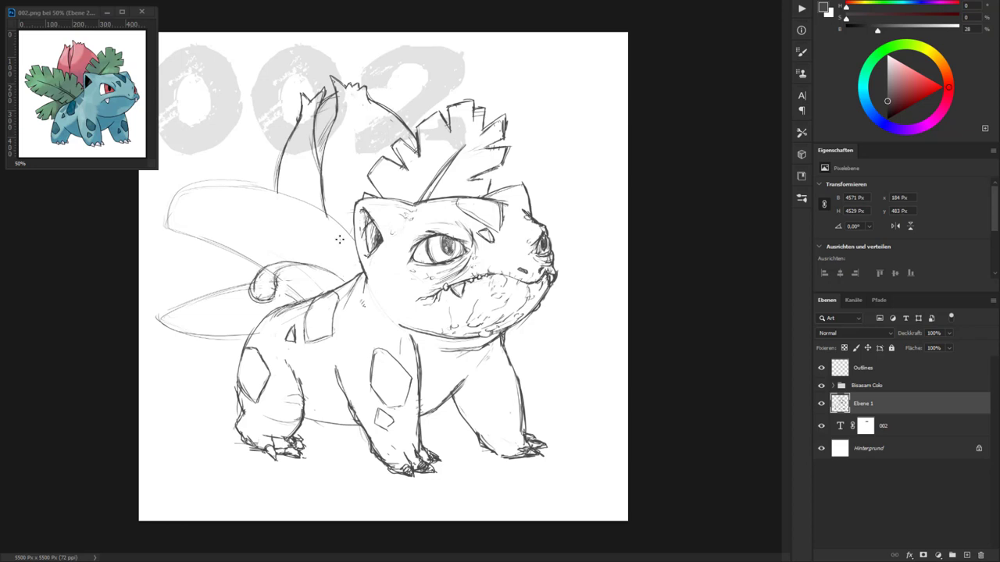
{"action": "mouse_move", "coordinate": [165, 230]}
{"action": "left_mouse_down"}
{"action": "mouse_move", "coordinate": [234, 180]}
{"action": "mouse_move", "coordinate": [297, 197]}
{"action": "mouse_move", "coordinate": [356, 238]}
{"action": "left_mouse_up"}
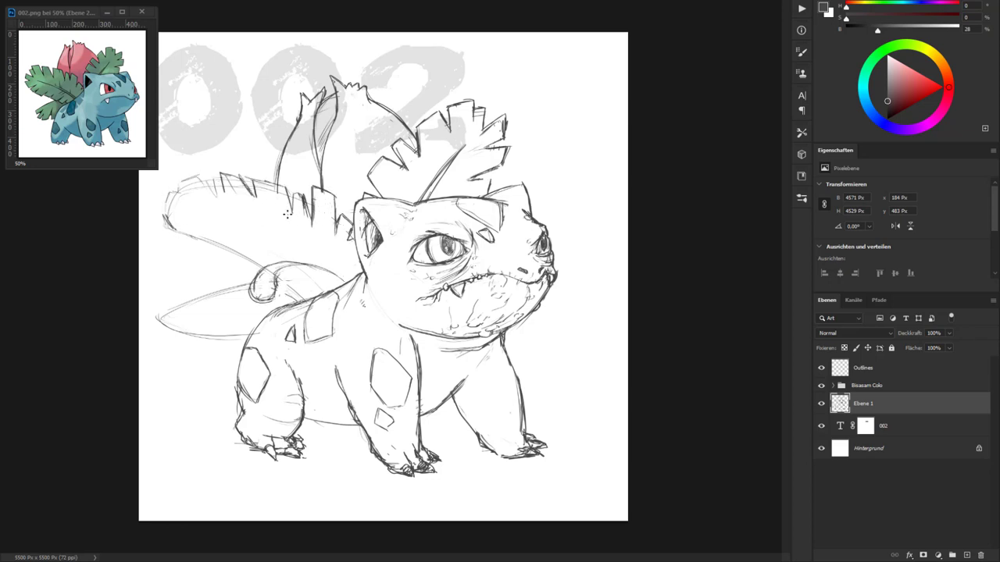
{"action": "left_click_drag", "start_coordinate": [177, 231], "coordinate": [273, 270]}
{"action": "mouse_move", "coordinate": [194, 216]}
{"action": "left_mouse_down"}
{"action": "mouse_move", "coordinate": [158, 194]}
{"action": "mouse_move", "coordinate": [226, 164]}
{"action": "mouse_move", "coordinate": [349, 280]}
{"action": "left_mouse_up"}
{"action": "left_click_drag", "start_coordinate": [209, 211], "coordinate": [348, 279]}
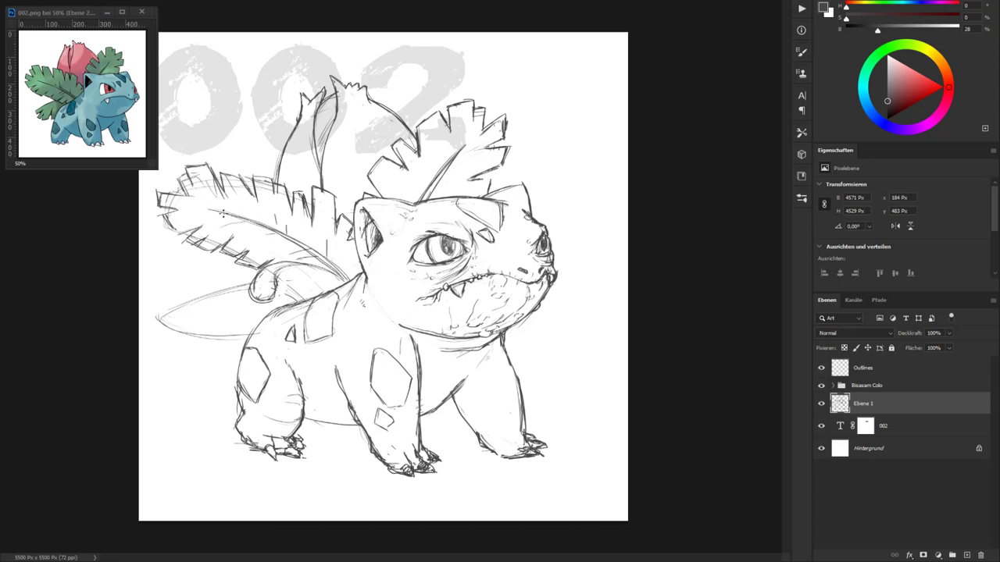
Step: Sketch the jagged lower leaf, hatch the small curled leaf and add strokes near the feet
{"action": "mouse_move", "coordinate": [255, 278]}
{"action": "left_mouse_down"}
{"action": "mouse_move", "coordinate": [161, 316]}
{"action": "mouse_move", "coordinate": [234, 350]}
{"action": "left_mouse_up"}
{"action": "left_click_drag", "start_coordinate": [191, 313], "coordinate": [243, 350]}
{"action": "left_click_drag", "start_coordinate": [161, 320], "coordinate": [253, 281]}
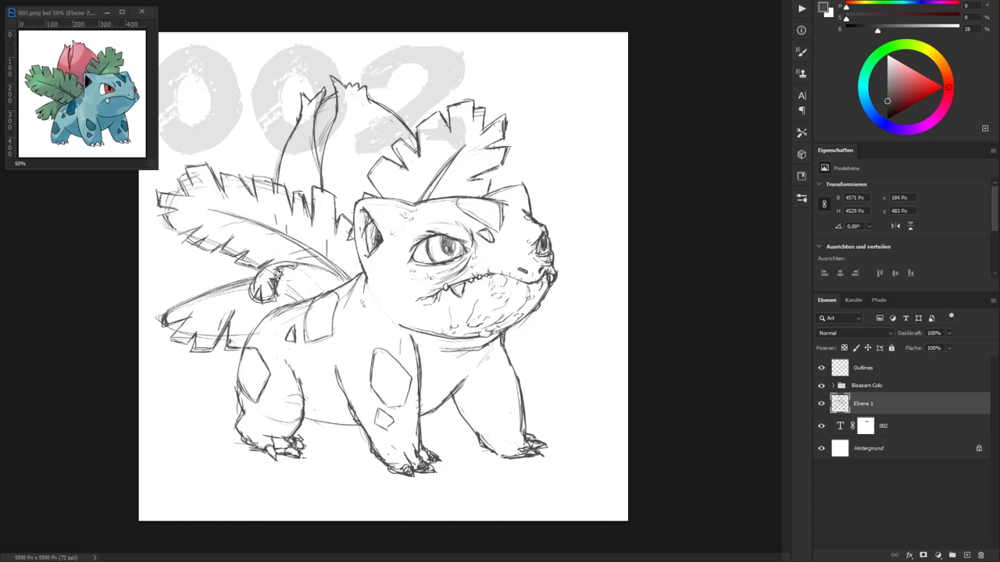
{"action": "left_click_drag", "start_coordinate": [345, 266], "coordinate": [289, 282]}
{"action": "left_click_drag", "start_coordinate": [322, 273], "coordinate": [280, 297]}
{"action": "left_click_drag", "start_coordinate": [501, 424], "coordinate": [523, 442]}
{"action": "left_click_drag", "start_coordinate": [390, 414], "coordinate": [423, 448]}
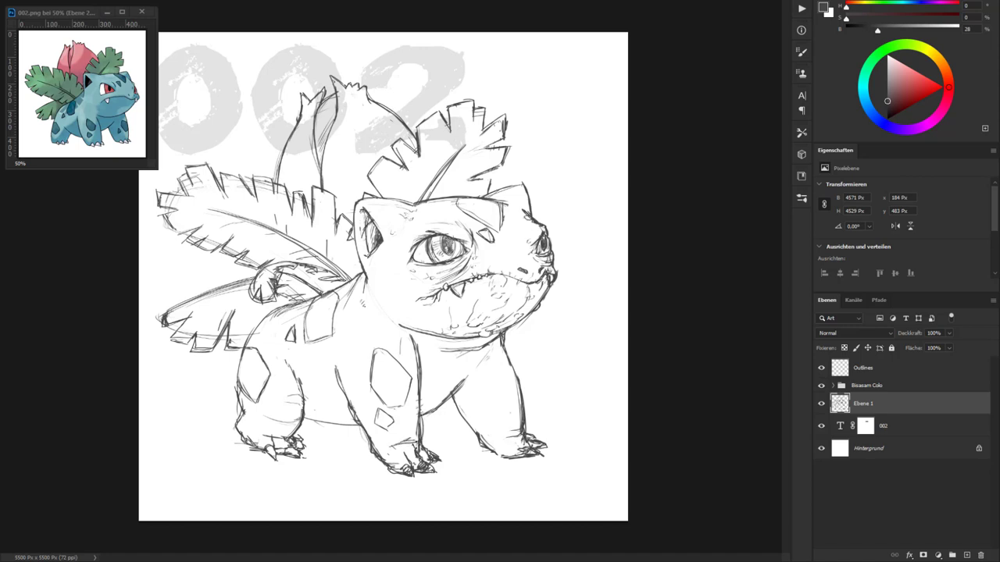
{"action": "left_click_drag", "start_coordinate": [244, 339], "coordinate": [215, 342]}
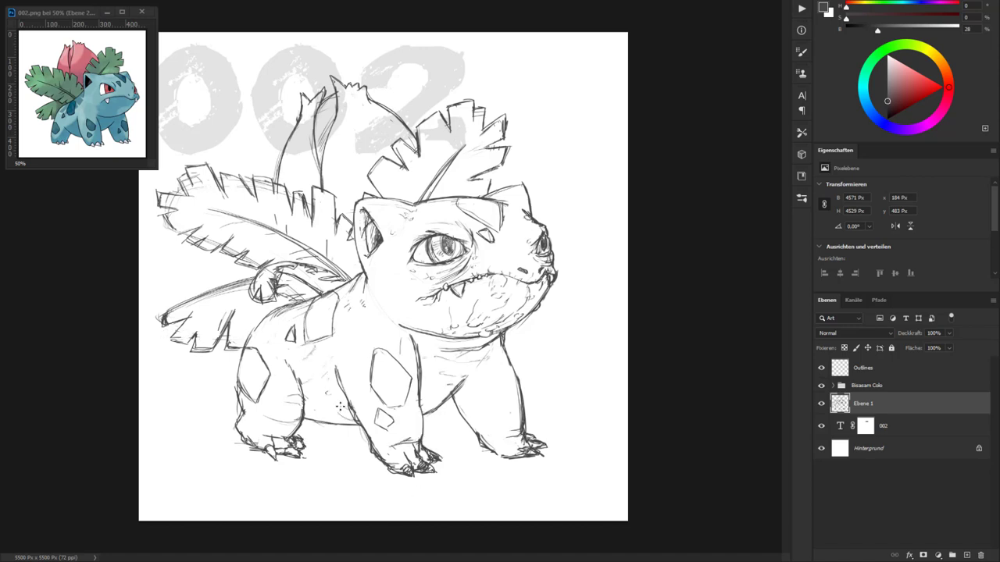
Step: Shade the belly and front leg, and darken the head top, ear and face side
{"action": "left_click_drag", "start_coordinate": [344, 399], "coordinate": [311, 423]}
{"action": "left_click_drag", "start_coordinate": [455, 380], "coordinate": [423, 392]}
{"action": "left_click_drag", "start_coordinate": [339, 379], "coordinate": [325, 365]}
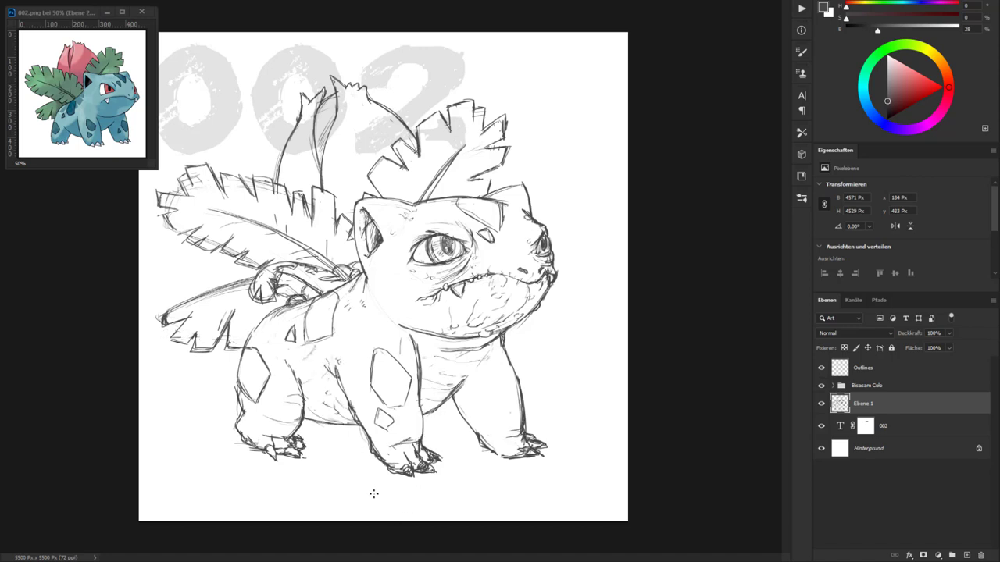
{"action": "left_click_drag", "start_coordinate": [515, 187], "coordinate": [486, 198]}
{"action": "left_click_drag", "start_coordinate": [417, 204], "coordinate": [375, 209]}
{"action": "left_click_drag", "start_coordinate": [382, 235], "coordinate": [386, 253]}
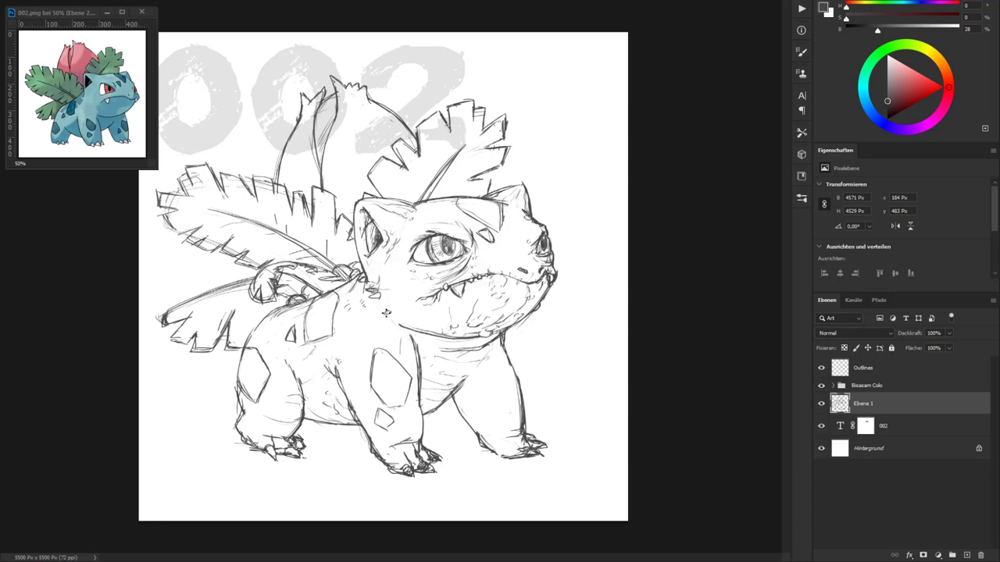
{"action": "left_click_drag", "start_coordinate": [421, 200], "coordinate": [533, 214]}
{"action": "left_click_drag", "start_coordinate": [521, 208], "coordinate": [550, 254]}
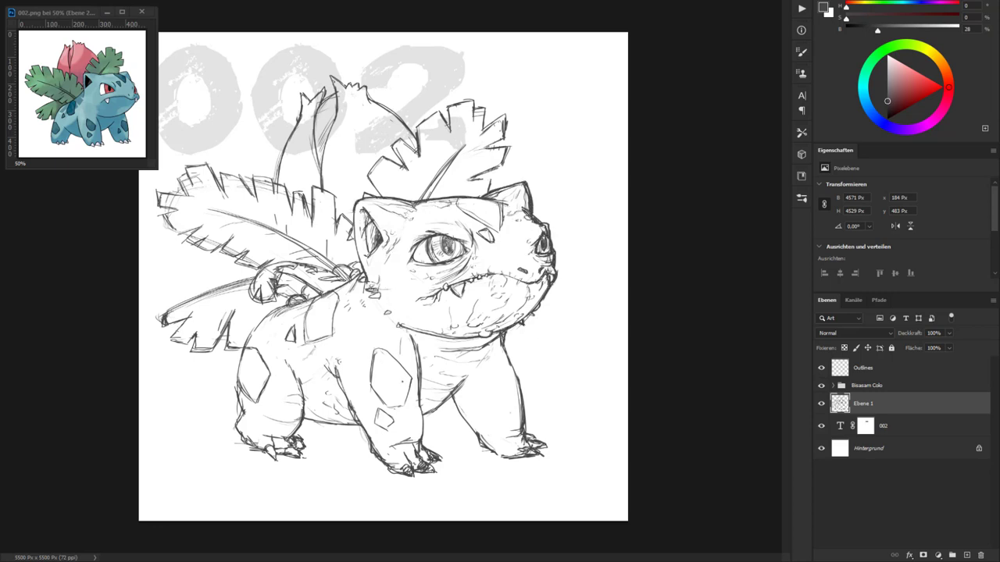
Step: Darken the body's back and left side, the front-left claws and the leg spots
{"action": "left_click_drag", "start_coordinate": [337, 287], "coordinate": [237, 393]}
{"action": "left_click_drag", "start_coordinate": [259, 434], "coordinate": [291, 447]}
{"action": "left_click_drag", "start_coordinate": [491, 398], "coordinate": [502, 417]}
{"action": "left_click_drag", "start_coordinate": [375, 410], "coordinate": [398, 427]}
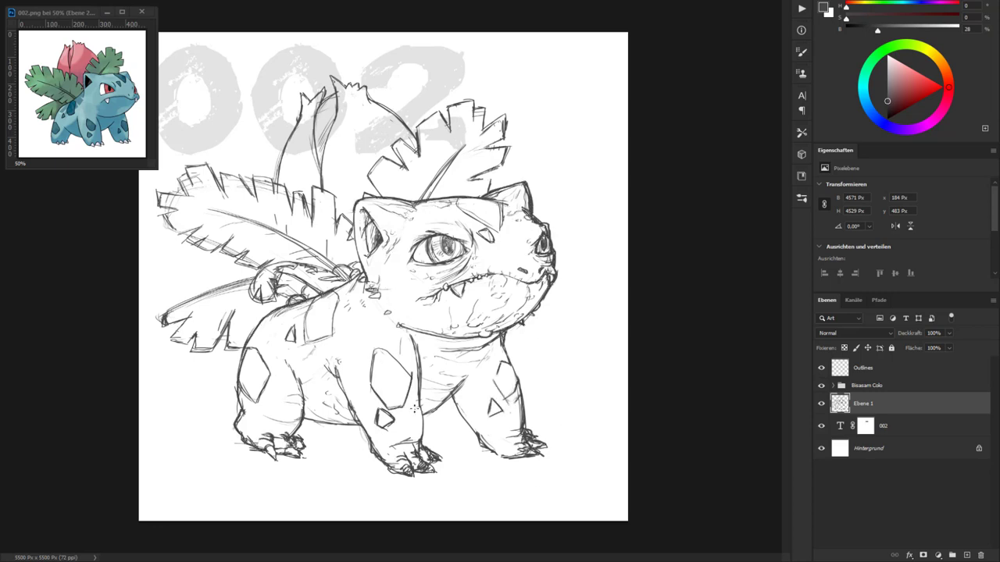
{"action": "left_click_drag", "start_coordinate": [351, 398], "coordinate": [361, 423]}
{"action": "left_click_drag", "start_coordinate": [451, 397], "coordinate": [476, 432]}
Step: Retrace the left leaf stalk, the middle leaf's spiky top edge and nearby leaf lines darker
{"action": "left_click_drag", "start_coordinate": [283, 183], "coordinate": [297, 127]}
{"action": "left_click_drag", "start_coordinate": [370, 99], "coordinate": [416, 136]}
{"action": "left_click_drag", "start_coordinate": [320, 109], "coordinate": [368, 75]}
{"action": "left_click_drag", "start_coordinate": [294, 171], "coordinate": [279, 211]}
{"action": "mouse_move", "coordinate": [372, 185]}
{"action": "left_mouse_down"}
{"action": "mouse_move", "coordinate": [382, 202]}
{"action": "mouse_move", "coordinate": [364, 344]}
{"action": "left_mouse_up"}
Step: Commit the head transform and ink the head, right ear, eye and mouth outlines
{"action": "key", "text": "ctrl+t"}
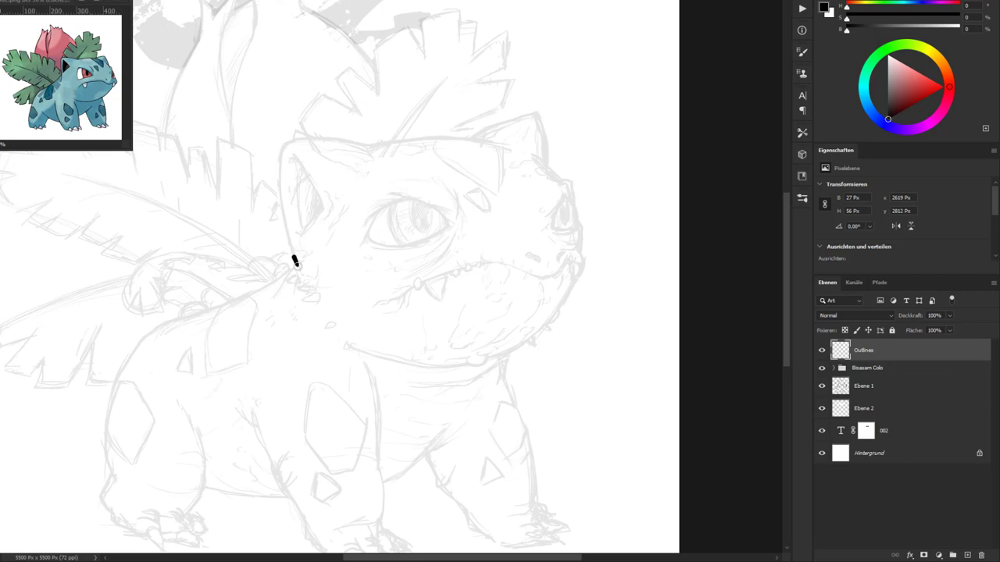
{"action": "mouse_move", "coordinate": [297, 266]}
{"action": "left_mouse_down"}
{"action": "mouse_move", "coordinate": [502, 145]}
{"action": "mouse_move", "coordinate": [472, 139]}
{"action": "left_mouse_up"}
{"action": "left_click_drag", "start_coordinate": [561, 181], "coordinate": [536, 158]}
{"action": "left_click_drag", "start_coordinate": [407, 287], "coordinate": [378, 294]}
{"action": "left_click_drag", "start_coordinate": [334, 234], "coordinate": [420, 226]}
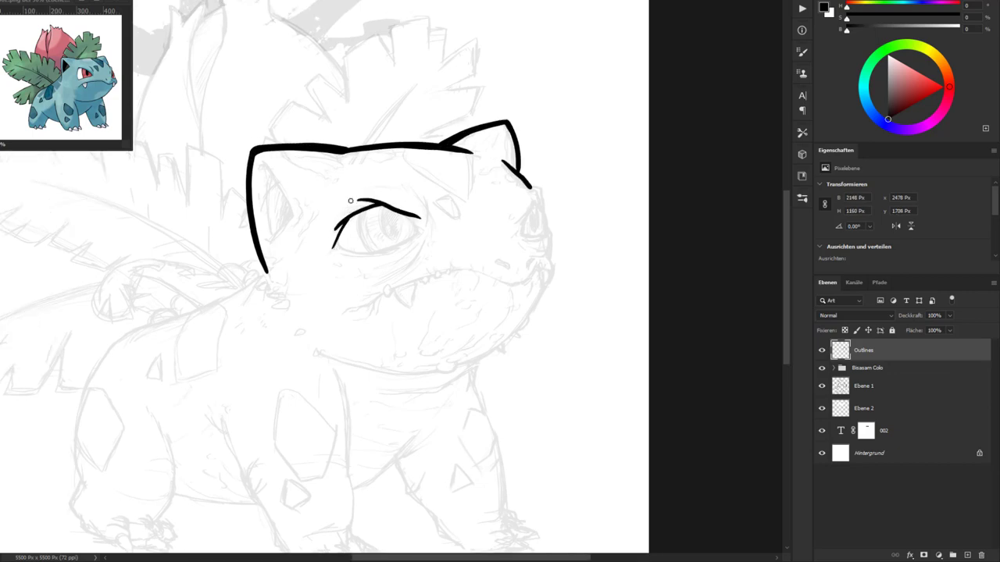
{"action": "left_click_drag", "start_coordinate": [335, 252], "coordinate": [414, 238]}
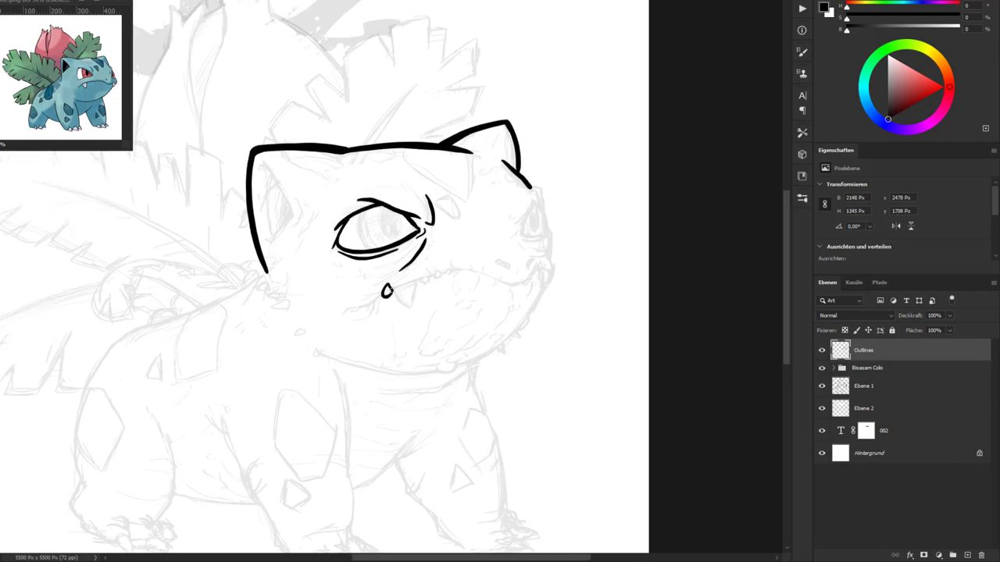
{"action": "left_click_drag", "start_coordinate": [387, 291], "coordinate": [406, 307]}
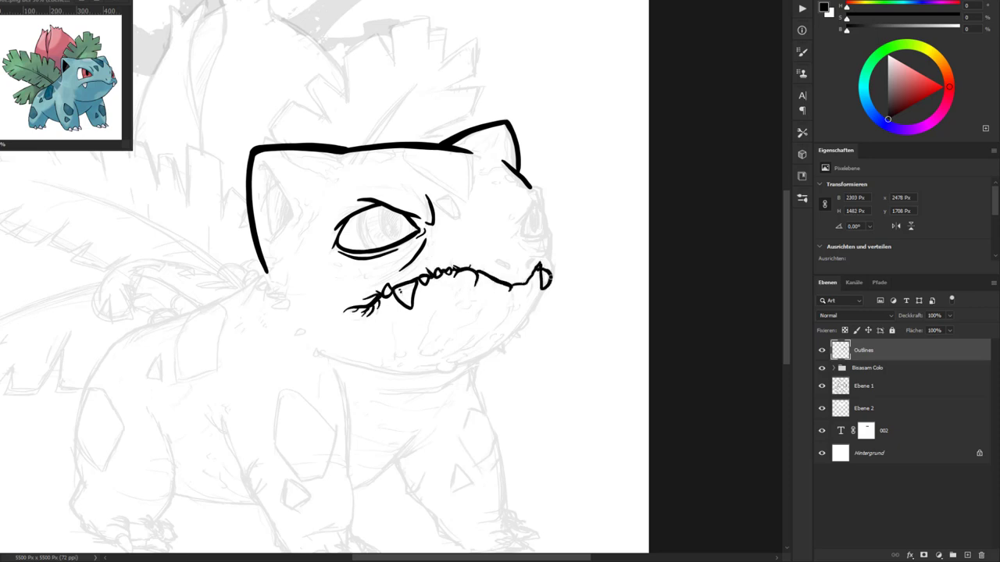
Step: Ink the nostril loop, pupils and iris lines in both eyes, and the left inner-ear line
{"action": "left_click_drag", "start_coordinate": [536, 202], "coordinate": [531, 186]}
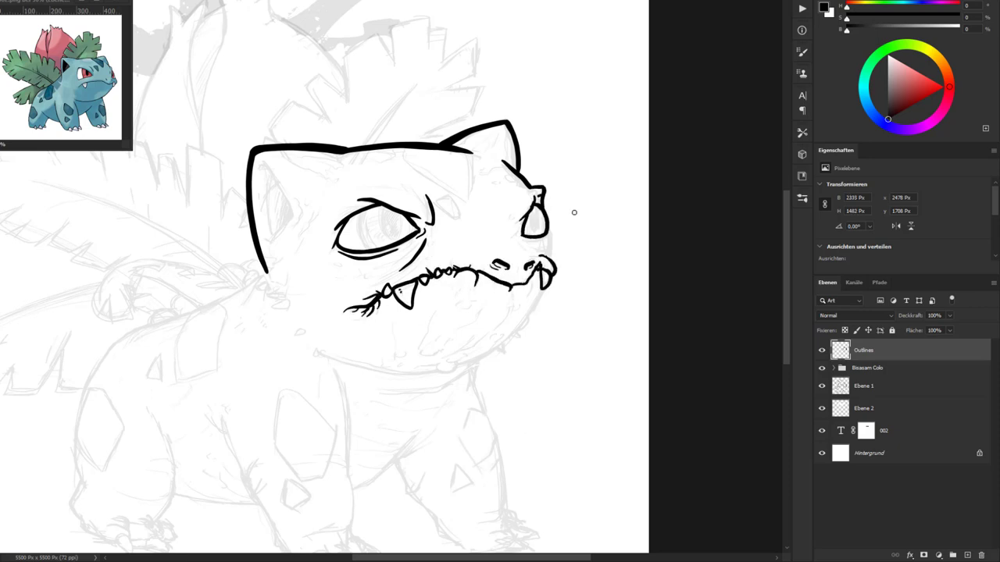
{"action": "left_click_drag", "start_coordinate": [384, 210], "coordinate": [395, 235]}
{"action": "left_click_drag", "start_coordinate": [528, 216], "coordinate": [531, 228]}
{"action": "left_click_drag", "start_coordinate": [360, 212], "coordinate": [371, 248]}
{"action": "left_click_drag", "start_coordinate": [540, 213], "coordinate": [543, 236]}
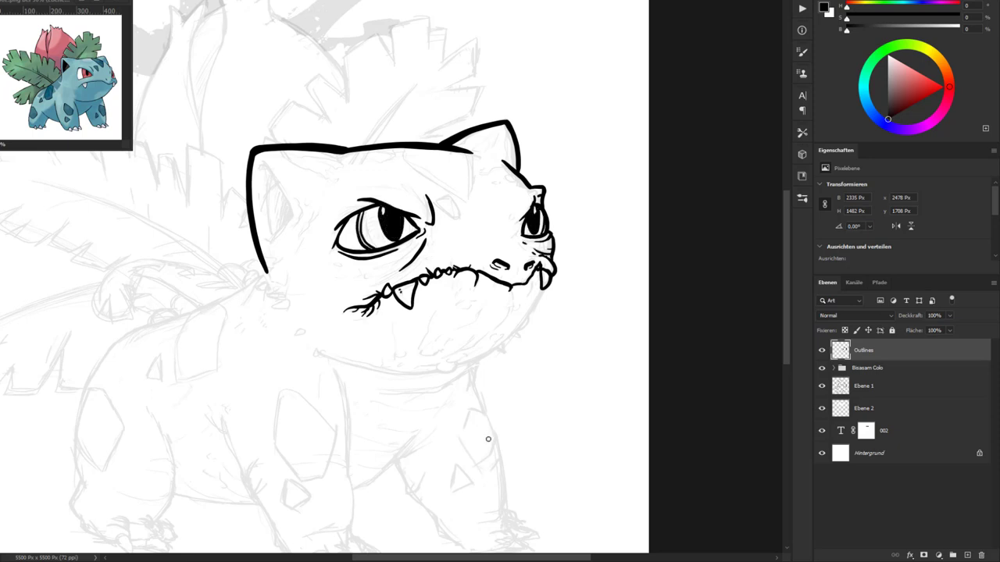
{"action": "left_click_drag", "start_coordinate": [260, 162], "coordinate": [267, 242]}
Step: Ink fur zigzags below the left cheek and the spiky lower jaw outline
{"action": "left_click_drag", "start_coordinate": [315, 351], "coordinate": [317, 356]}
{"action": "left_click_drag", "start_coordinate": [297, 331], "coordinate": [301, 335]}
{"action": "mouse_move", "coordinate": [291, 298]}
{"action": "left_mouse_down"}
{"action": "mouse_move", "coordinate": [271, 307]}
{"action": "mouse_move", "coordinate": [262, 298]}
{"action": "left_mouse_up"}
{"action": "left_click_drag", "start_coordinate": [268, 281], "coordinate": [258, 291]}
{"action": "left_click_drag", "start_coordinate": [262, 267], "coordinate": [284, 275]}
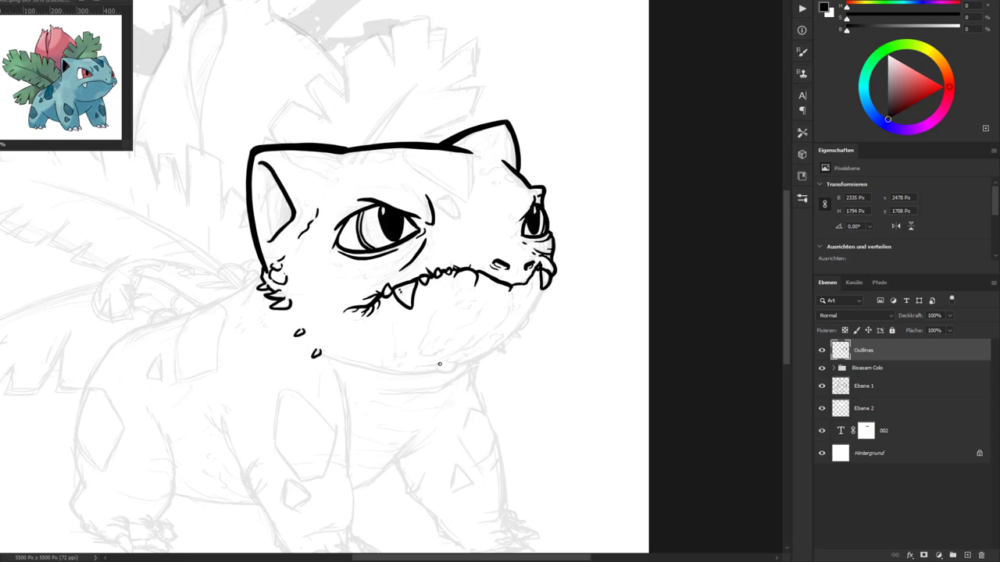
{"action": "left_click_drag", "start_coordinate": [439, 364], "coordinate": [538, 303]}
{"action": "left_click_drag", "start_coordinate": [500, 350], "coordinate": [522, 331]}
{"action": "left_click_drag", "start_coordinate": [515, 296], "coordinate": [492, 334]}
Step: Ink the inner chin lines, the chin line under the jaw, and forehead strokes above the eye
{"action": "left_click_drag", "start_coordinate": [440, 356], "coordinate": [486, 334]}
{"action": "left_click_drag", "start_coordinate": [454, 303], "coordinate": [482, 319]}
{"action": "left_click_drag", "start_coordinate": [438, 310], "coordinate": [420, 356]}
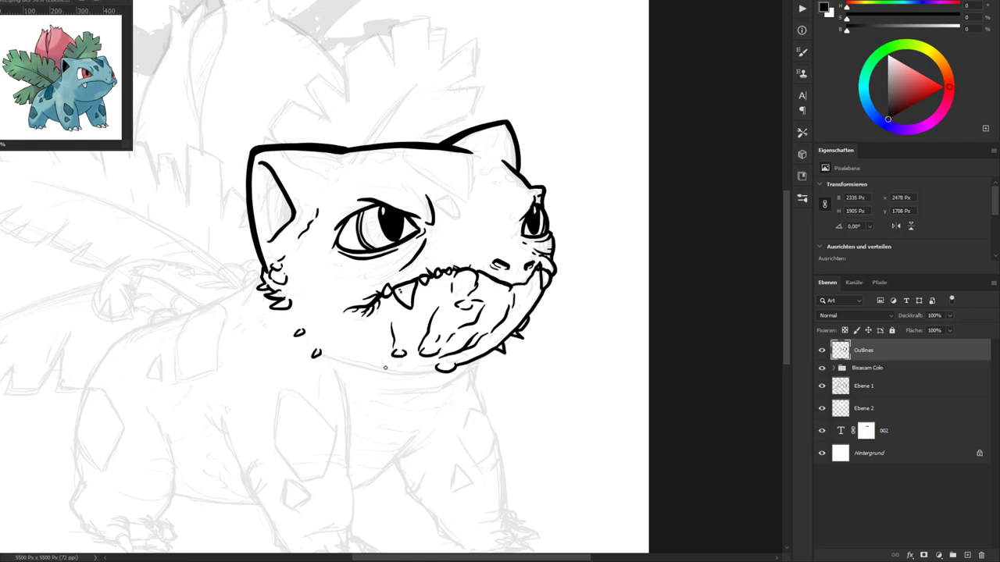
{"action": "left_click_drag", "start_coordinate": [314, 354], "coordinate": [441, 372]}
{"action": "left_click_drag", "start_coordinate": [437, 199], "coordinate": [456, 216]}
{"action": "left_click_drag", "start_coordinate": [417, 186], "coordinate": [425, 201]}
{"action": "left_click_drag", "start_coordinate": [405, 151], "coordinate": [461, 196]}
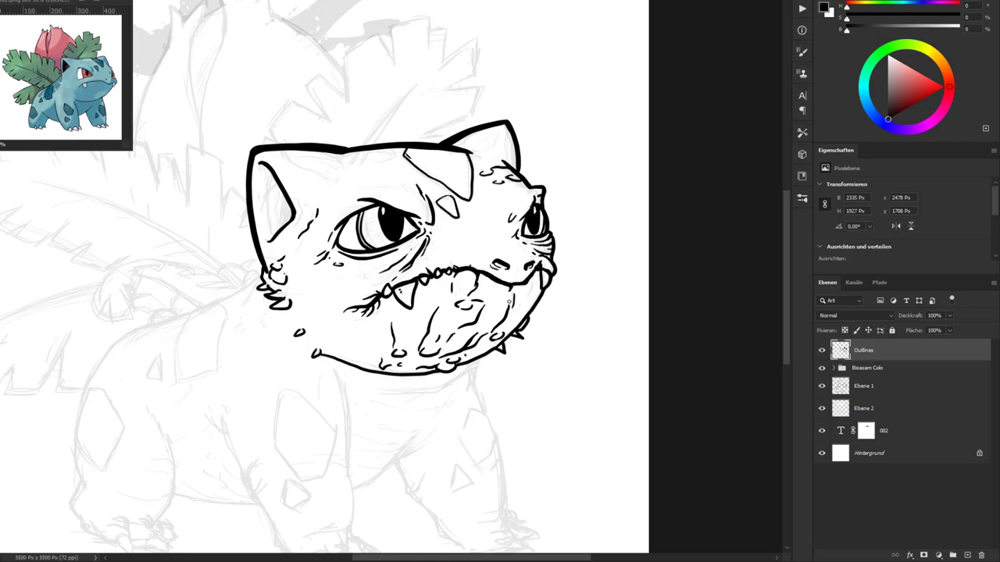
Step: Ink the long back outline, the front leg, its clawed rounded foot and the belly line
{"action": "left_click_drag", "start_coordinate": [313, 351], "coordinate": [400, 246], "text": "space"}
{"action": "left_click_drag", "start_coordinate": [350, 173], "coordinate": [175, 389]}
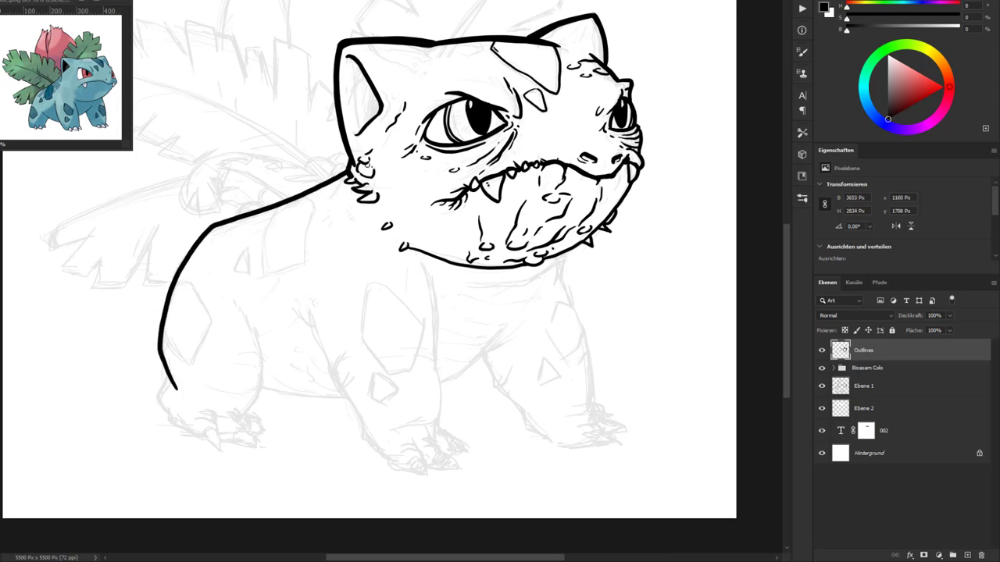
{"action": "mouse_move", "coordinate": [242, 310]}
{"action": "left_mouse_down"}
{"action": "mouse_move", "coordinate": [259, 410]}
{"action": "mouse_move", "coordinate": [215, 448]}
{"action": "left_mouse_up"}
{"action": "left_click_drag", "start_coordinate": [238, 414], "coordinate": [255, 445]}
{"action": "left_click_drag", "start_coordinate": [165, 375], "coordinate": [205, 439]}
{"action": "left_click_drag", "start_coordinate": [258, 408], "coordinate": [266, 434]}
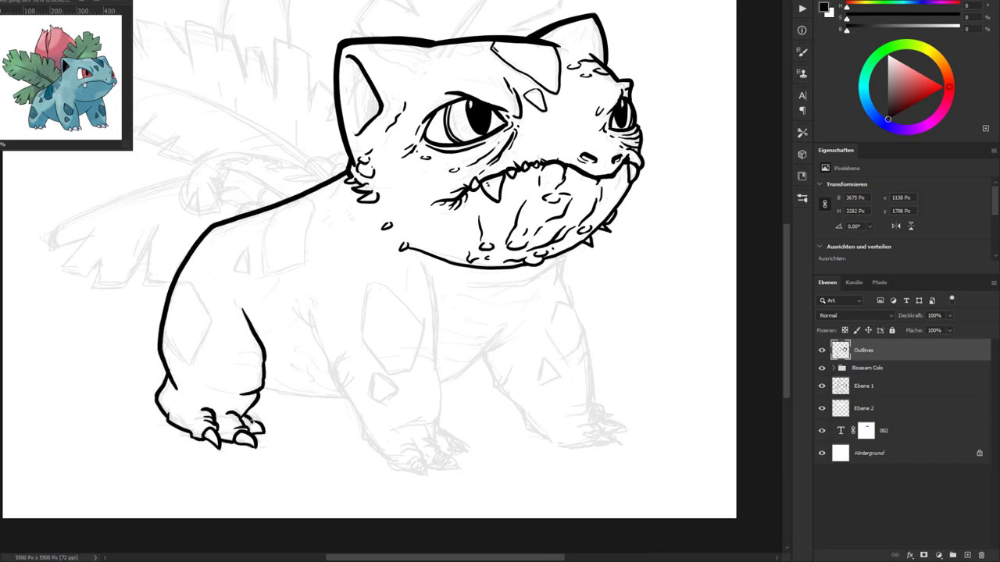
{"action": "left_click_drag", "start_coordinate": [263, 388], "coordinate": [343, 396]}
Step: Ink the second leg with fur tufts and clawed foot, the front leg's edge and a rear leg line
{"action": "left_click_drag", "start_coordinate": [293, 308], "coordinate": [367, 441]}
{"action": "left_click_drag", "start_coordinate": [406, 457], "coordinate": [461, 470]}
{"action": "left_click_drag", "start_coordinate": [437, 428], "coordinate": [473, 453]}
{"action": "left_click_drag", "start_coordinate": [402, 449], "coordinate": [425, 461]}
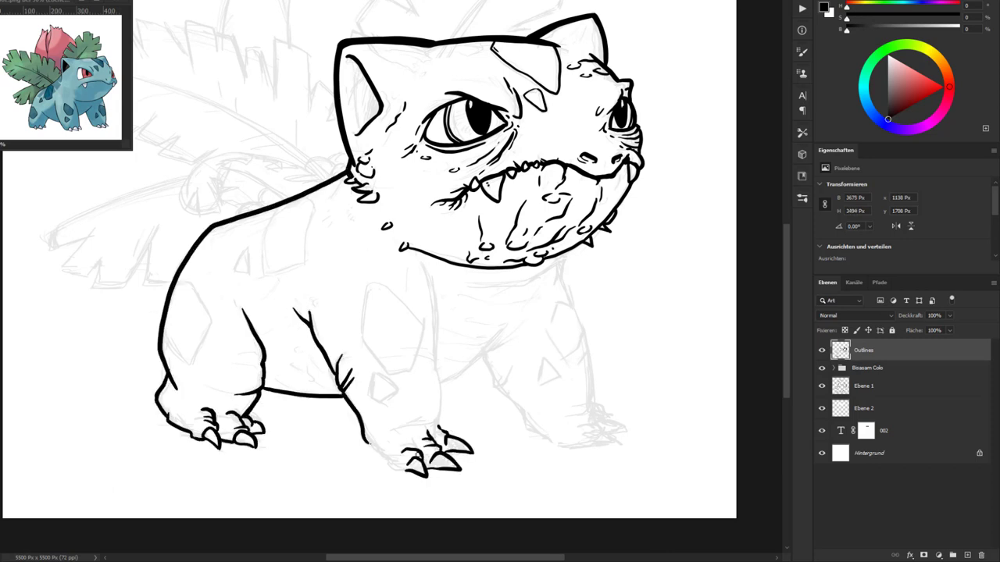
{"action": "left_click_drag", "start_coordinate": [422, 260], "coordinate": [442, 425]}
{"action": "left_click_drag", "start_coordinate": [364, 439], "coordinate": [411, 472]}
{"action": "left_click_drag", "start_coordinate": [501, 332], "coordinate": [442, 384]}
Step: Ink a left-body spot, fur strokes on the front leg, the clawed rear leg and a chest line
{"action": "left_click_drag", "start_coordinate": [187, 283], "coordinate": [164, 332]}
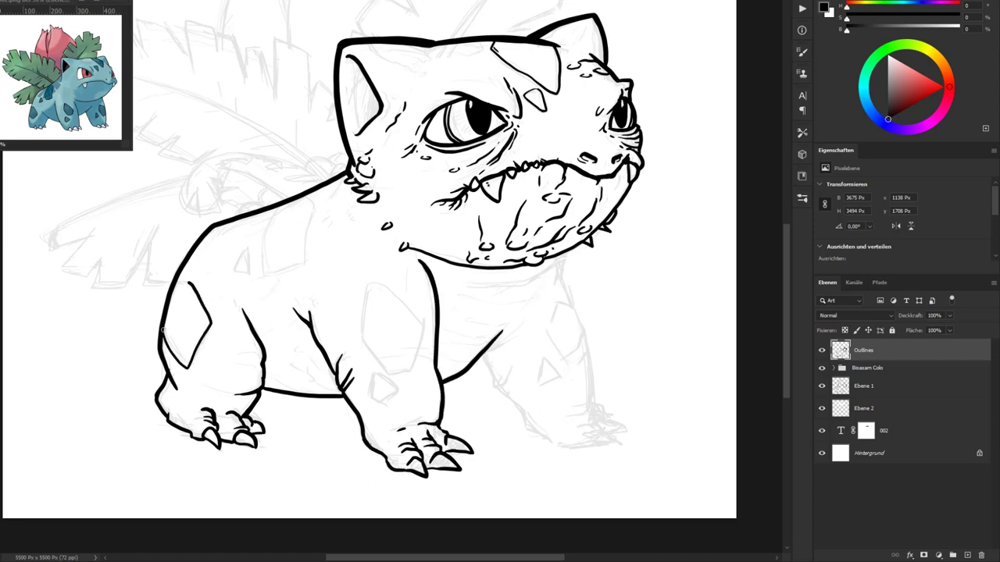
{"action": "left_click_drag", "start_coordinate": [259, 352], "coordinate": [234, 356]}
{"action": "left_click_drag", "start_coordinate": [261, 360], "coordinate": [233, 363]}
{"action": "left_click_drag", "start_coordinate": [263, 370], "coordinate": [239, 374]}
{"action": "left_click_drag", "start_coordinate": [488, 372], "coordinate": [339, 307]}
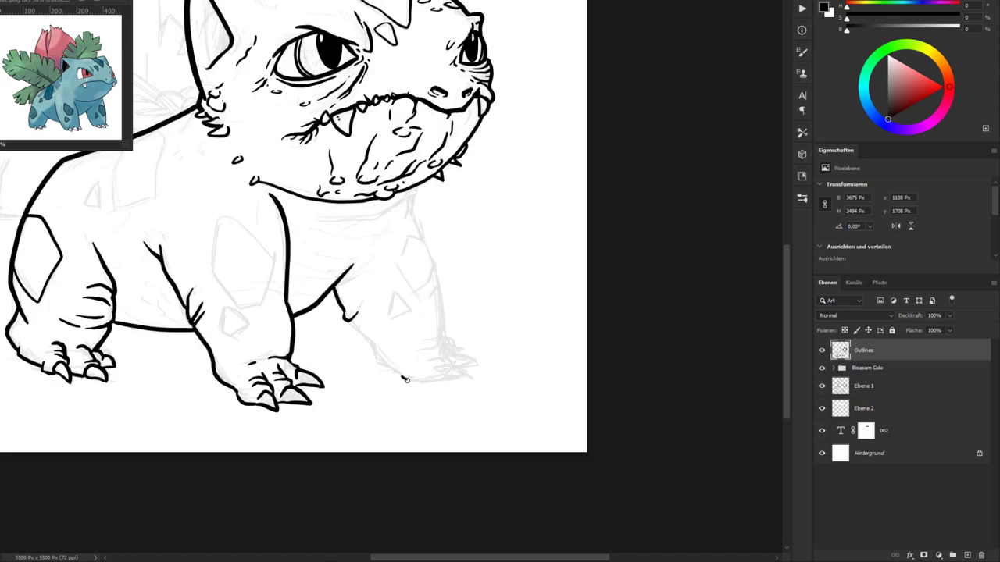
{"action": "left_click_drag", "start_coordinate": [405, 380], "coordinate": [348, 322]}
{"action": "mouse_move", "coordinate": [406, 380]}
{"action": "left_mouse_down"}
{"action": "mouse_move", "coordinate": [478, 367]}
{"action": "mouse_move", "coordinate": [443, 356]}
{"action": "mouse_move", "coordinate": [417, 287]}
{"action": "left_mouse_up"}
{"action": "left_click_drag", "start_coordinate": [440, 300], "coordinate": [321, 221]}
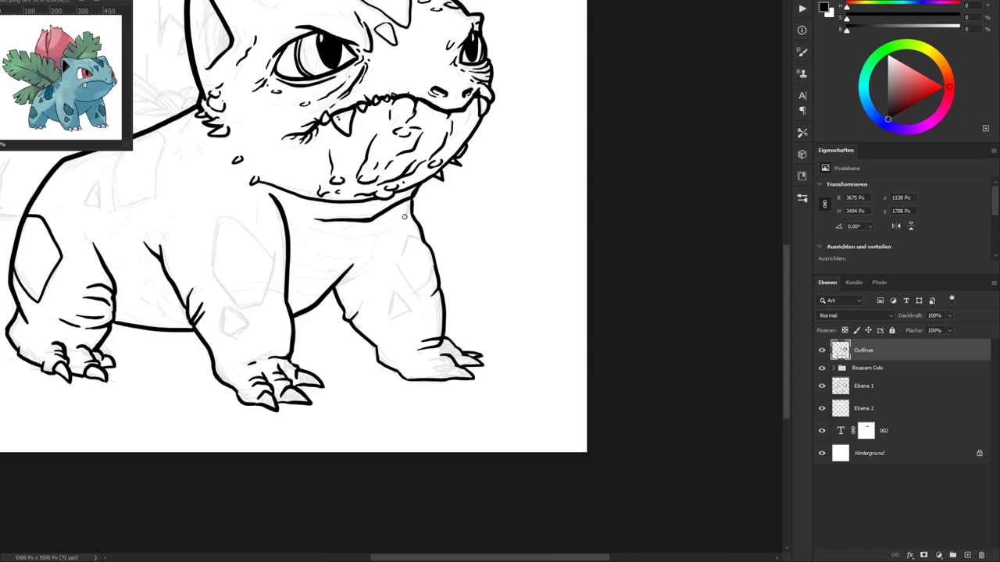
Step: Ink spot outlines on the upper back, front leg and shoulder, plus chest detail strokes
{"action": "left_click_drag", "start_coordinate": [403, 216], "coordinate": [433, 216]}
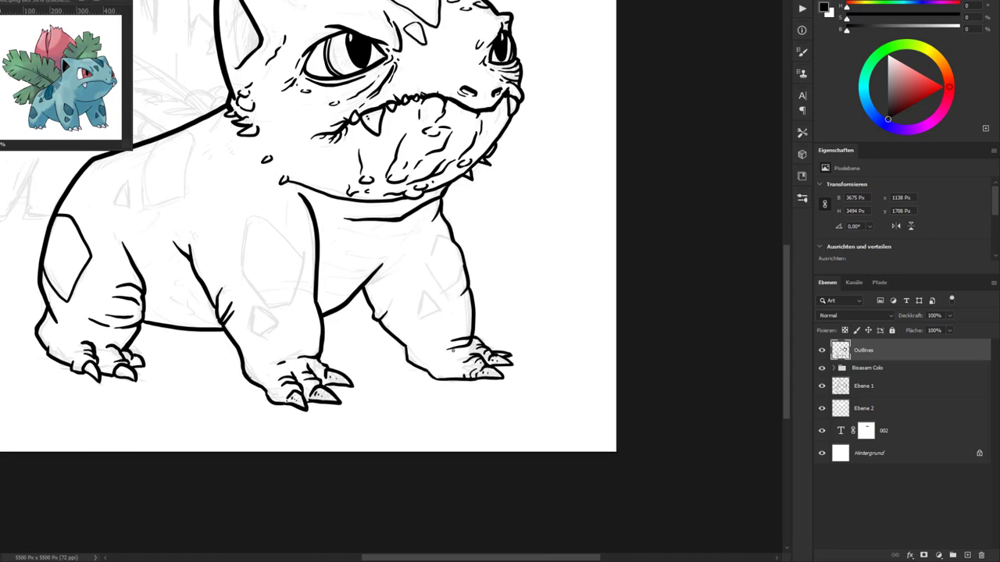
{"action": "left_click_drag", "start_coordinate": [124, 242], "coordinate": [156, 328]}
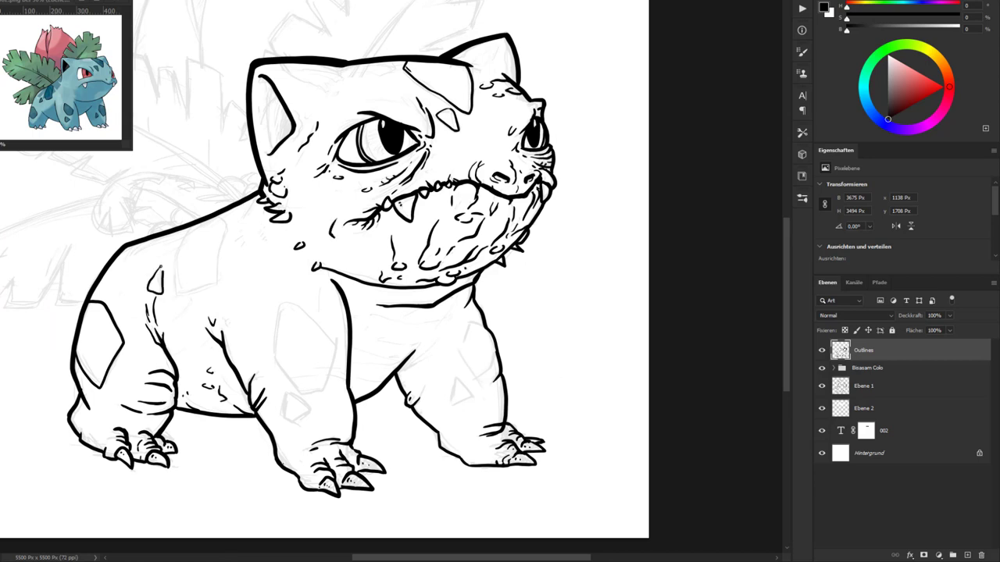
{"action": "left_click_drag", "start_coordinate": [222, 218], "coordinate": [214, 220]}
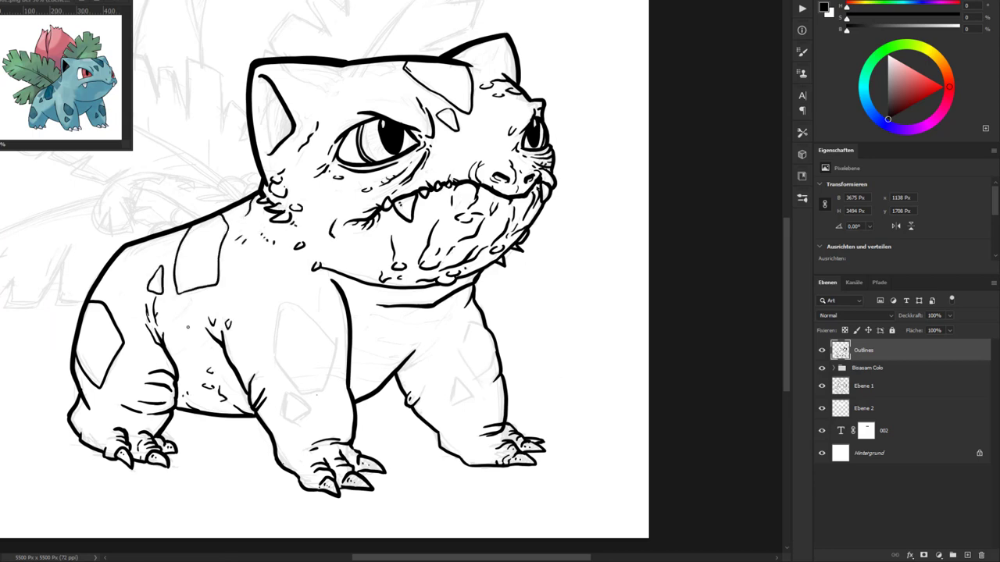
{"action": "left_click_drag", "start_coordinate": [378, 319], "coordinate": [440, 325]}
{"action": "mouse_move", "coordinate": [336, 367]}
{"action": "left_mouse_down"}
{"action": "mouse_move", "coordinate": [344, 402]}
{"action": "mouse_move", "coordinate": [300, 410]}
{"action": "left_mouse_up"}
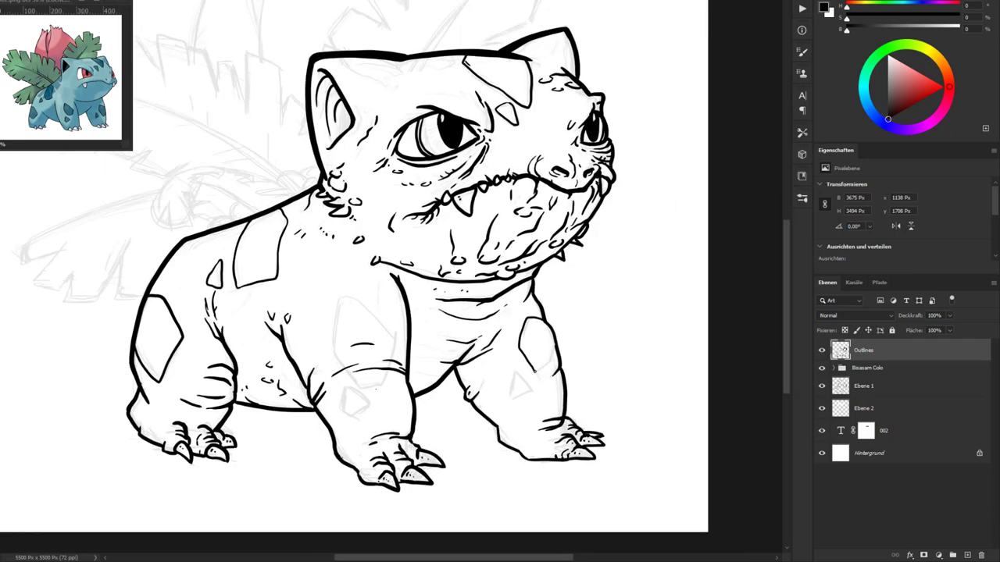
{"action": "left_click_drag", "start_coordinate": [534, 349], "coordinate": [515, 398]}
{"action": "left_click_drag", "start_coordinate": [361, 297], "coordinate": [382, 473]}
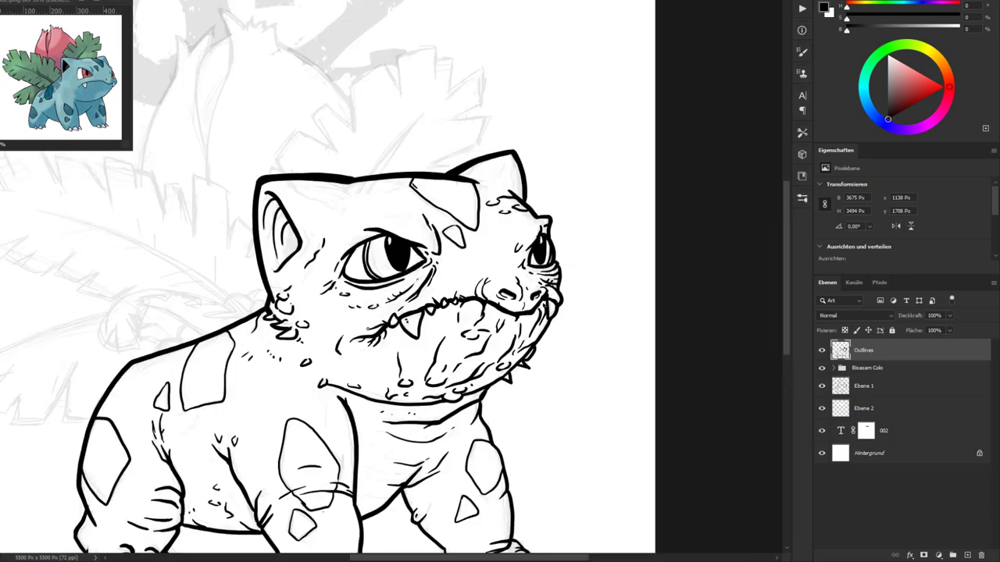
Step: Ink the spiky leaf outline above the head and a spiky leaf on the left side
{"action": "scroll", "coordinate": [351, 313], "scroll_direction": "up", "scroll_amount": 3}
{"action": "mouse_move", "coordinate": [260, 300]}
{"action": "left_mouse_down"}
{"action": "mouse_move", "coordinate": [328, 228]}
{"action": "mouse_move", "coordinate": [391, 188]}
{"action": "mouse_move", "coordinate": [440, 195]}
{"action": "mouse_move", "coordinate": [467, 235]}
{"action": "mouse_move", "coordinate": [421, 286]}
{"action": "mouse_move", "coordinate": [640, 103]}
{"action": "left_mouse_up"}
{"action": "left_click_drag", "start_coordinate": [211, 320], "coordinate": [352, 244]}
{"action": "left_click_drag", "start_coordinate": [220, 347], "coordinate": [326, 287]}
{"action": "left_click_drag", "start_coordinate": [306, 357], "coordinate": [233, 379]}
Step: Ink curled details near the back and another spiky left leaf with an extra spike
{"action": "left_click_drag", "start_coordinate": [313, 312], "coordinate": [323, 349]}
{"action": "mouse_move", "coordinate": [387, 266]}
{"action": "left_mouse_down"}
{"action": "mouse_move", "coordinate": [339, 273]}
{"action": "mouse_move", "coordinate": [359, 312]}
{"action": "mouse_move", "coordinate": [438, 297]}
{"action": "left_mouse_up"}
{"action": "left_click_drag", "start_coordinate": [367, 309], "coordinate": [391, 325]}
{"action": "left_click_drag", "start_coordinate": [390, 234], "coordinate": [393, 297]}
{"action": "mouse_move", "coordinate": [344, 321]}
{"action": "left_mouse_down"}
{"action": "mouse_move", "coordinate": [181, 220]}
{"action": "mouse_move", "coordinate": [269, 186]}
{"action": "mouse_move", "coordinate": [398, 205]}
{"action": "mouse_move", "coordinate": [416, 275]}
{"action": "left_mouse_up"}
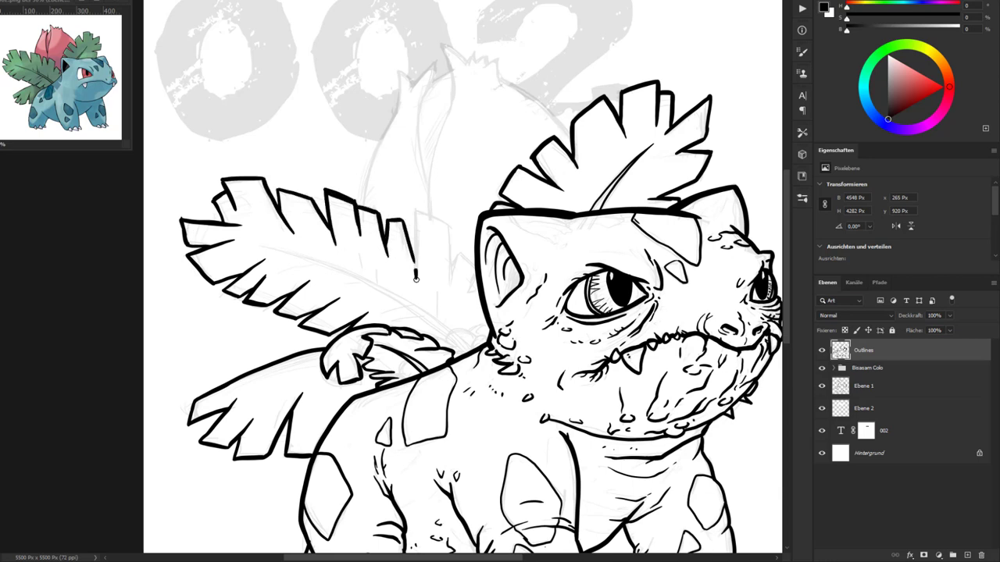
{"action": "left_click_drag", "start_coordinate": [415, 209], "coordinate": [461, 289]}
Step: Ink the left leaf's midrib and veins and the spiky bud behind the leaves
{"action": "left_click_drag", "start_coordinate": [445, 343], "coordinate": [489, 328]}
{"action": "left_click_drag", "start_coordinate": [270, 246], "coordinate": [449, 328]}
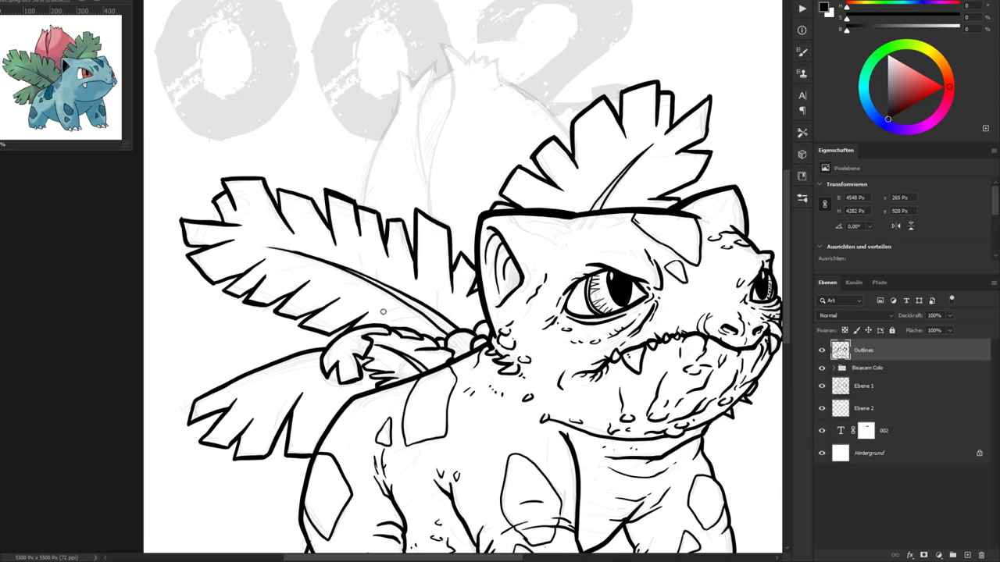
{"action": "left_click_drag", "start_coordinate": [297, 254], "coordinate": [461, 328]}
{"action": "left_click_drag", "start_coordinate": [320, 355], "coordinate": [282, 383]}
{"action": "left_click_drag", "start_coordinate": [469, 274], "coordinate": [359, 309]}
{"action": "mouse_move", "coordinate": [257, 238]}
{"action": "left_mouse_down"}
{"action": "mouse_move", "coordinate": [291, 104]}
{"action": "mouse_move", "coordinate": [324, 233]}
{"action": "mouse_move", "coordinate": [364, 77]}
{"action": "mouse_move", "coordinate": [455, 156]}
{"action": "left_mouse_up"}
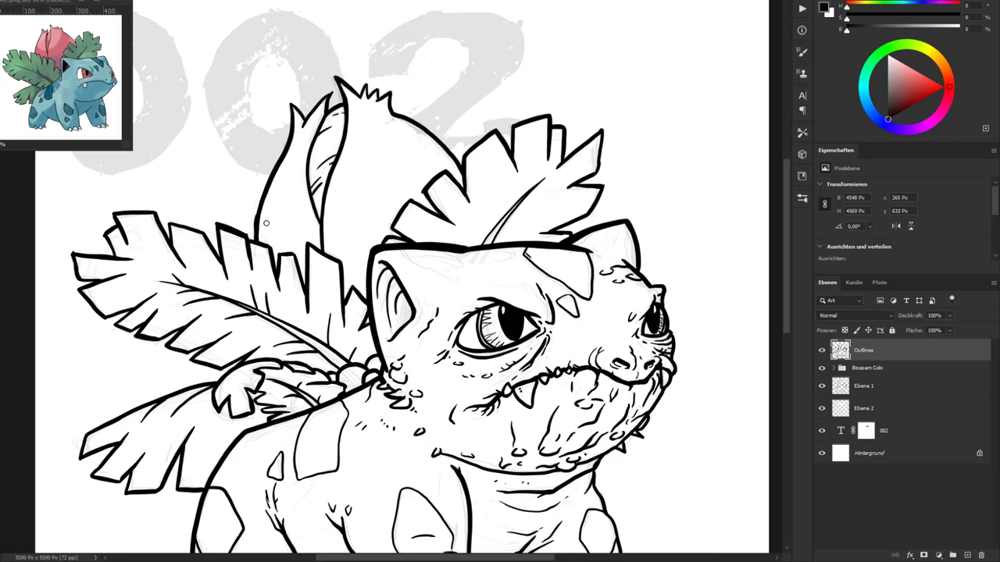
Step: Add hatching lines inside the ear and near the cheek
{"action": "mouse_move", "coordinate": [431, 298]}
{"action": "left_mouse_down"}
{"action": "mouse_move", "coordinate": [253, 304]}
{"action": "mouse_move", "coordinate": [225, 275]}
{"action": "left_mouse_up"}
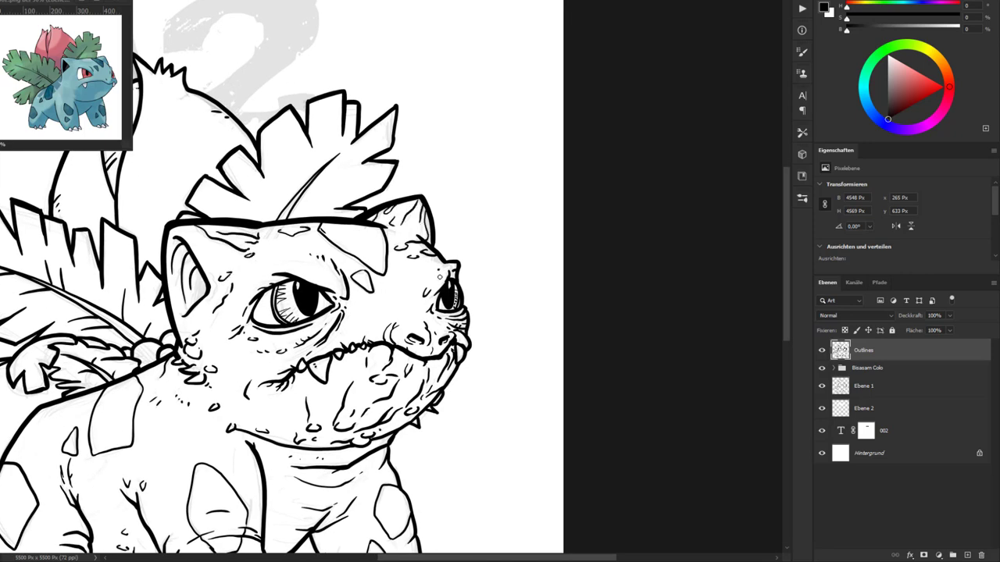
{"action": "left_click_drag", "start_coordinate": [250, 456], "coordinate": [270, 386]}
{"action": "left_click_drag", "start_coordinate": [273, 330], "coordinate": [402, 253]}
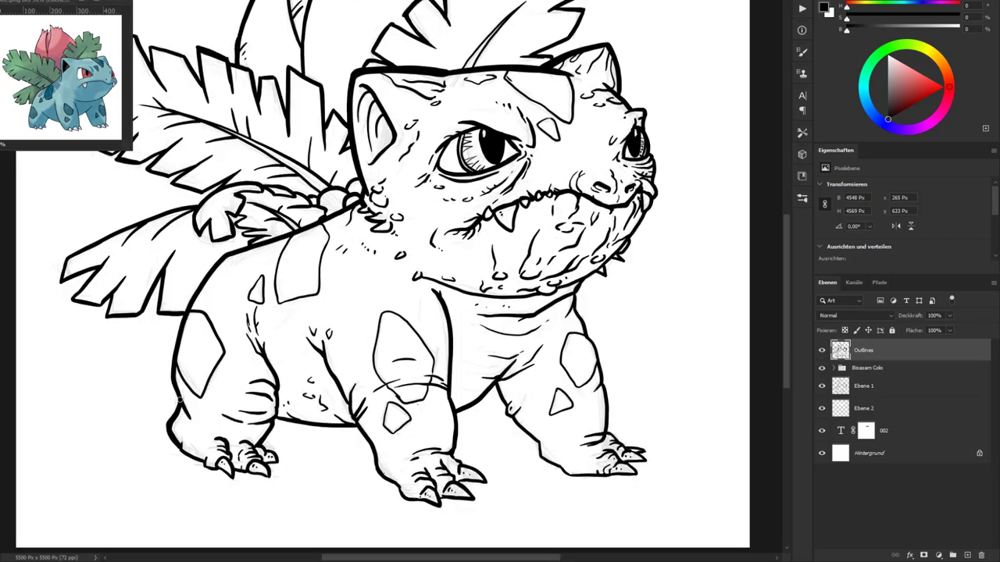
{"action": "left_click_drag", "start_coordinate": [258, 468], "coordinate": [225, 386]}
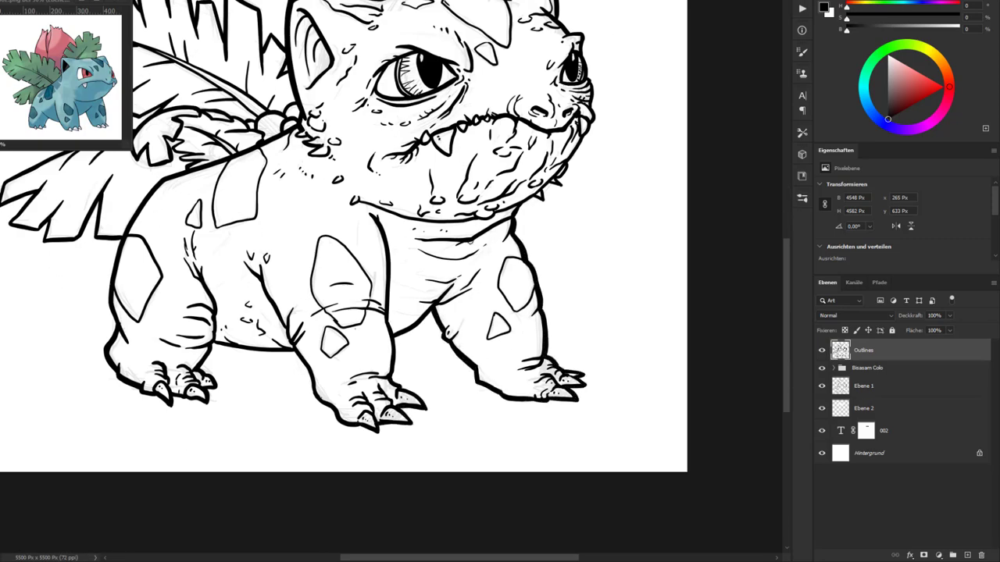
{"action": "left_click_drag", "start_coordinate": [562, 172], "coordinate": [514, 322]}
{"action": "left_click_drag", "start_coordinate": [390, 352], "coordinate": [492, 164]}
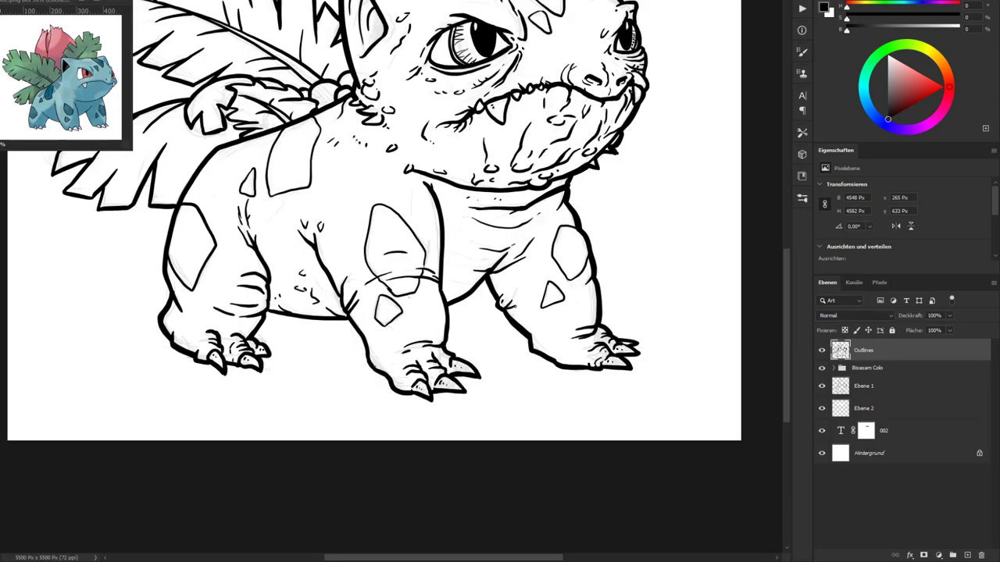
{"action": "left_click_drag", "start_coordinate": [483, 372], "coordinate": [459, 478]}
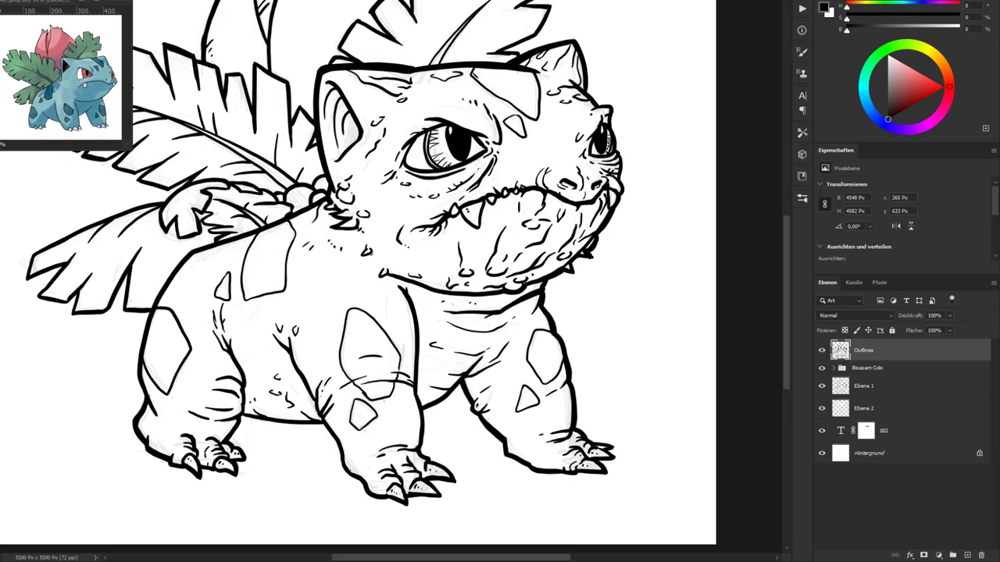
{"action": "left_click_drag", "start_coordinate": [391, 313], "coordinate": [402, 338]}
{"action": "mouse_move", "coordinate": [348, 153]}
{"action": "left_mouse_down"}
{"action": "mouse_move", "coordinate": [353, 177]}
{"action": "mouse_move", "coordinate": [322, 205]}
{"action": "left_mouse_up"}
{"action": "scroll", "coordinate": [351, 234], "scroll_direction": "up", "scroll_amount": 1}
{"action": "left_click_drag", "start_coordinate": [539, 179], "coordinate": [548, 186]}
{"action": "scroll", "coordinate": [351, 234], "scroll_direction": "down", "scroll_amount": 1}
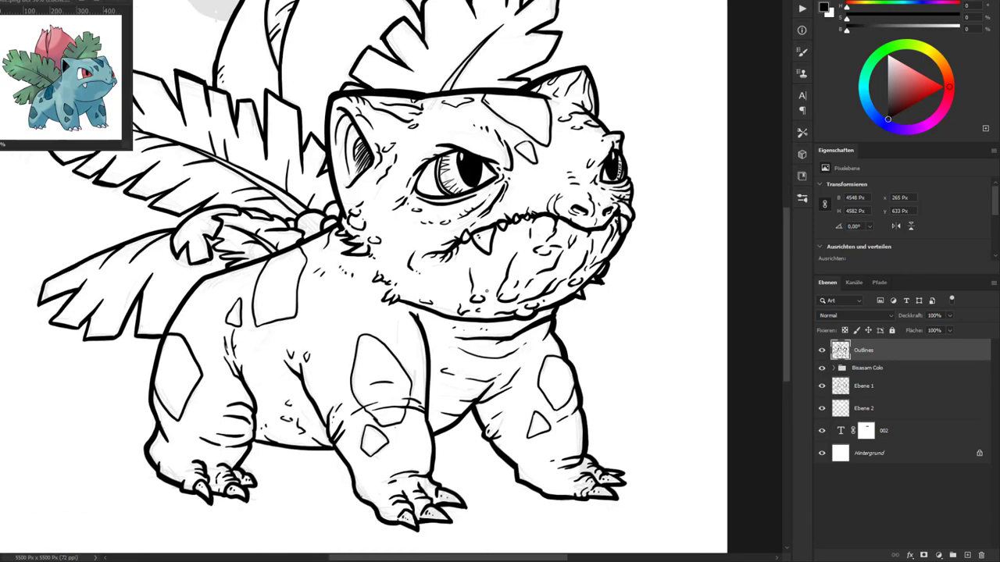
Step: Paint Ivysaur's back, head, legs, belly, face and forehead flat blue on the Color layer
{"action": "scroll", "coordinate": [364, 281], "scroll_direction": "down", "scroll_amount": 2}
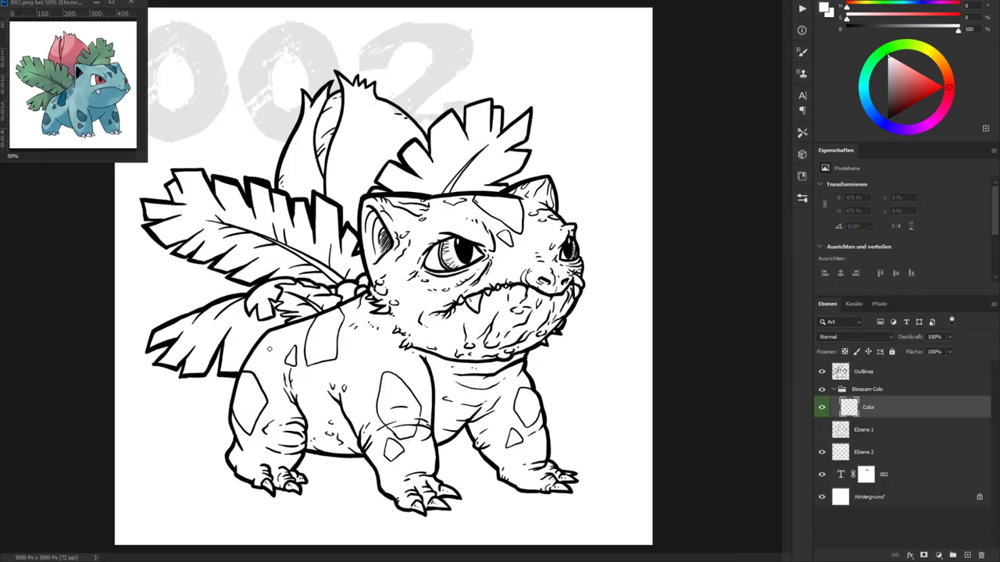
{"action": "scroll", "coordinate": [364, 281], "scroll_direction": "up", "scroll_amount": 2}
{"action": "mouse_move", "coordinate": [235, 368]}
{"action": "left_mouse_down"}
{"action": "mouse_move", "coordinate": [382, 285]}
{"action": "mouse_move", "coordinate": [613, 211]}
{"action": "mouse_move", "coordinate": [547, 356]}
{"action": "mouse_move", "coordinate": [305, 508]}
{"action": "left_mouse_up"}
{"action": "left_click_drag", "start_coordinate": [234, 468], "coordinate": [391, 461]}
{"action": "left_click_drag", "start_coordinate": [391, 414], "coordinate": [465, 535]}
{"action": "left_click_drag", "start_coordinate": [461, 403], "coordinate": [547, 492]}
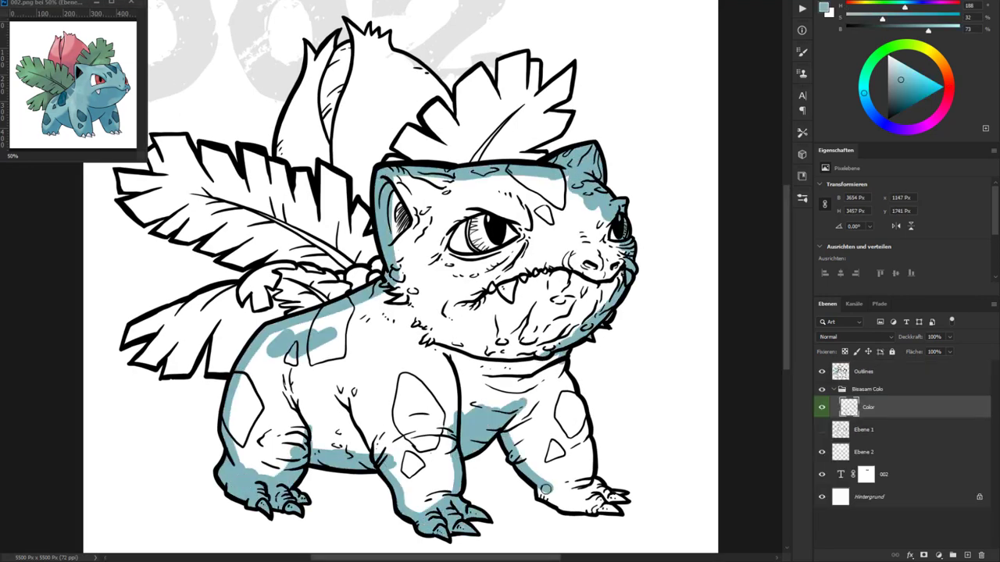
{"action": "left_click_drag", "start_coordinate": [547, 356], "coordinate": [582, 500]}
{"action": "left_click_drag", "start_coordinate": [234, 297], "coordinate": [422, 468]}
{"action": "left_click_drag", "start_coordinate": [296, 289], "coordinate": [453, 508]}
{"action": "left_click_drag", "start_coordinate": [359, 257], "coordinate": [594, 425]}
{"action": "left_click_drag", "start_coordinate": [398, 179], "coordinate": [621, 265]}
{"action": "left_click_drag", "start_coordinate": [406, 281], "coordinate": [617, 210]}
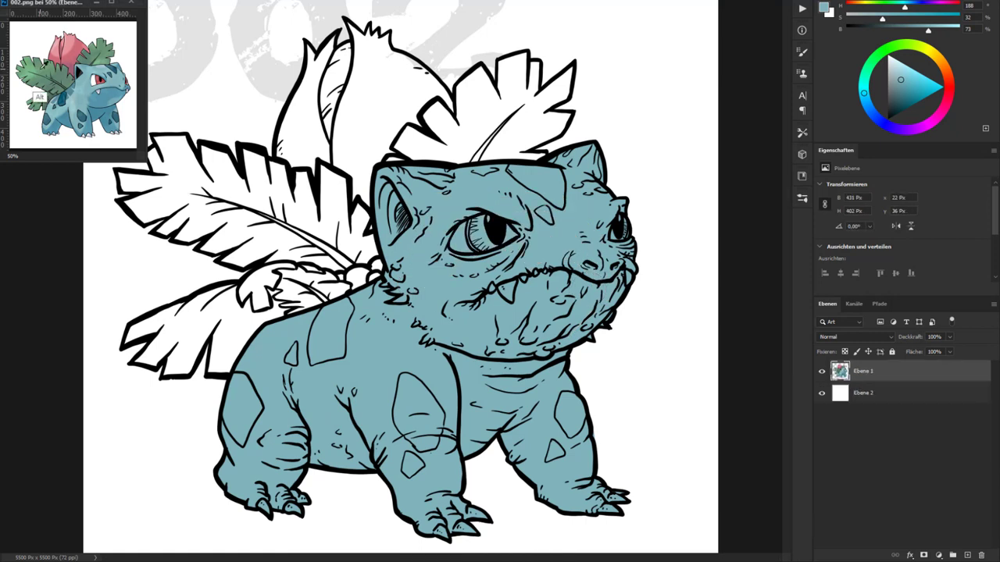
Step: Add new layer Ebene 3 above the blue and paint the left leaves green
{"action": "key", "text": "ctrl+shift+alt+n"}
{"action": "left_click", "coordinate": [39, 78], "text": "alt"}
{"action": "left_click_drag", "start_coordinate": [132, 352], "coordinate": [313, 266]}
{"action": "left_click_drag", "start_coordinate": [218, 367], "coordinate": [367, 211]}
{"action": "mouse_move", "coordinate": [121, 184]}
{"action": "left_mouse_down"}
{"action": "mouse_move", "coordinate": [172, 188]}
{"action": "mouse_move", "coordinate": [218, 156]}
{"action": "left_mouse_up"}
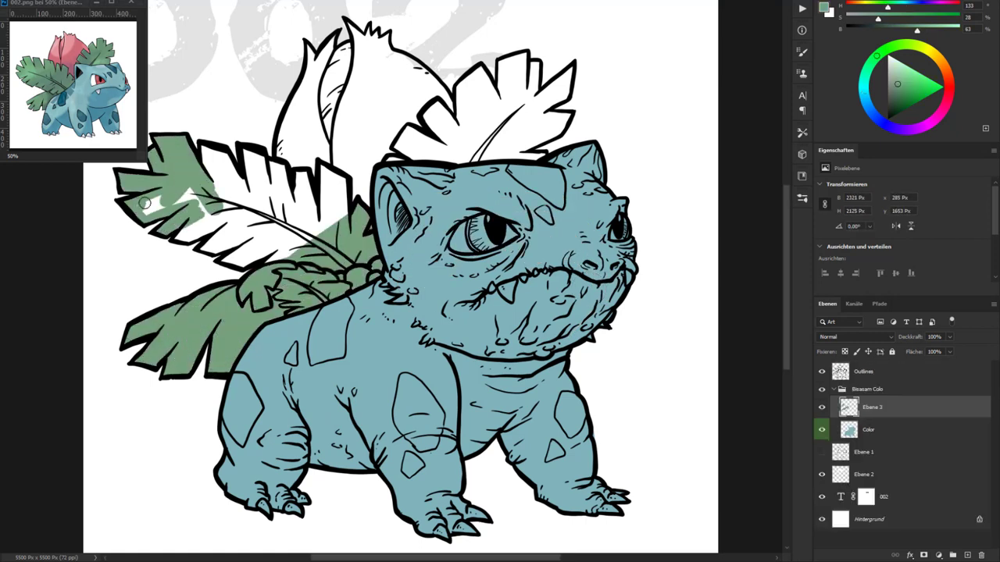
Step: Fill the upper-left and top-right leaves with flat green
{"action": "left_click_drag", "start_coordinate": [179, 226], "coordinate": [328, 258]}
{"action": "left_click_drag", "start_coordinate": [195, 156], "coordinate": [344, 211]}
{"action": "left_click_drag", "start_coordinate": [395, 144], "coordinate": [539, 155]}
{"action": "left_click_drag", "start_coordinate": [437, 133], "coordinate": [508, 71]}
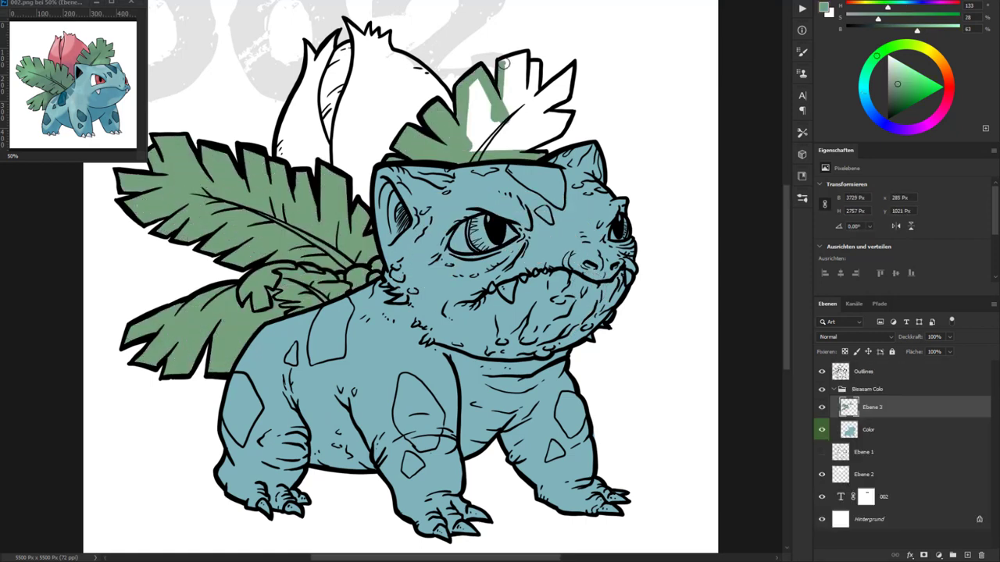
{"action": "left_click_drag", "start_coordinate": [469, 148], "coordinate": [570, 70]}
Step: Add layer Ebene 4, paint the bulb pink and lock its transparency
{"action": "key", "text": "ctrl+shift+alt+n"}
{"action": "left_click", "coordinate": [67, 47], "text": "alt"}
{"action": "mouse_move", "coordinate": [281, 152]}
{"action": "left_mouse_down"}
{"action": "mouse_move", "coordinate": [320, 63]}
{"action": "mouse_move", "coordinate": [377, 54]}
{"action": "mouse_move", "coordinate": [328, 157]}
{"action": "left_mouse_up"}
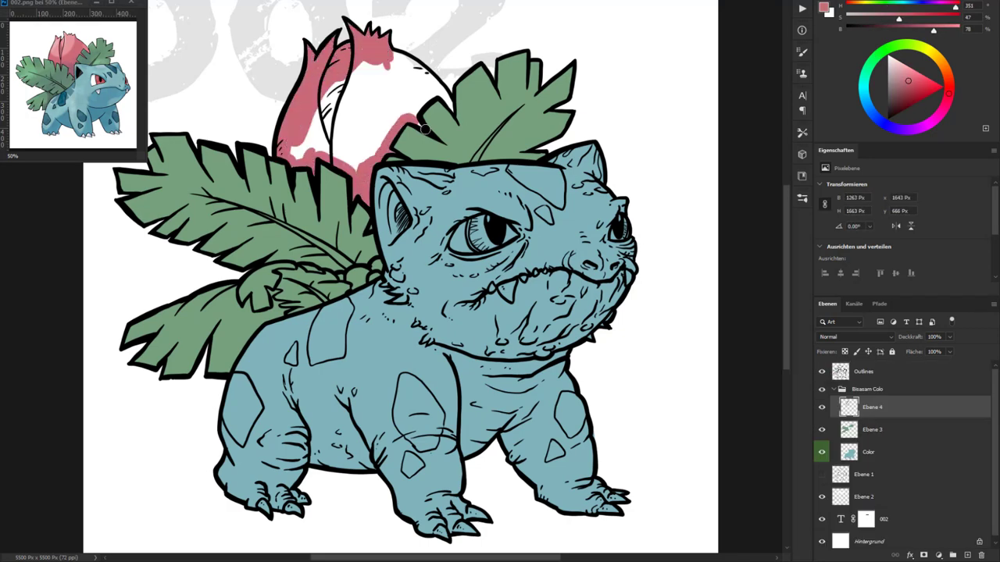
{"action": "left_click_drag", "start_coordinate": [328, 94], "coordinate": [351, 128]}
{"action": "key", "text": "/"}
Step: Add lighter highlight strokes and darker pink shading to the bulb
{"action": "mouse_move", "coordinate": [375, 70]}
{"action": "left_mouse_down"}
{"action": "mouse_move", "coordinate": [338, 125]}
{"action": "mouse_move", "coordinate": [367, 47]}
{"action": "left_mouse_up"}
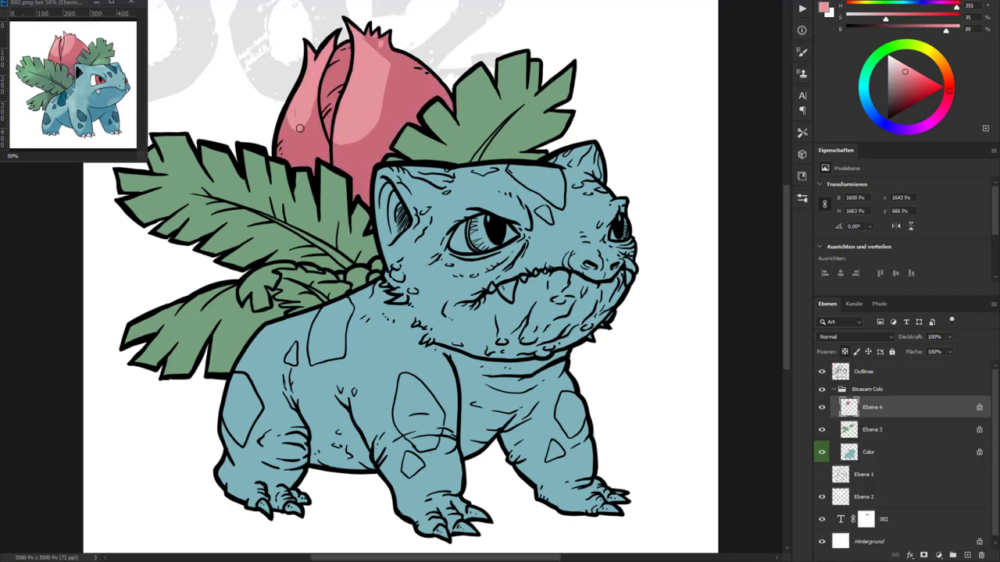
{"action": "mouse_move", "coordinate": [304, 98]}
{"action": "left_mouse_down"}
{"action": "mouse_move", "coordinate": [293, 129]}
{"action": "mouse_move", "coordinate": [328, 55]}
{"action": "left_mouse_up"}
{"action": "left_click", "coordinate": [328, 141], "text": "alt"}
{"action": "mouse_move", "coordinate": [367, 56]}
{"action": "left_mouse_down"}
{"action": "mouse_move", "coordinate": [389, 49]}
{"action": "mouse_move", "coordinate": [422, 102]}
{"action": "left_mouse_up"}
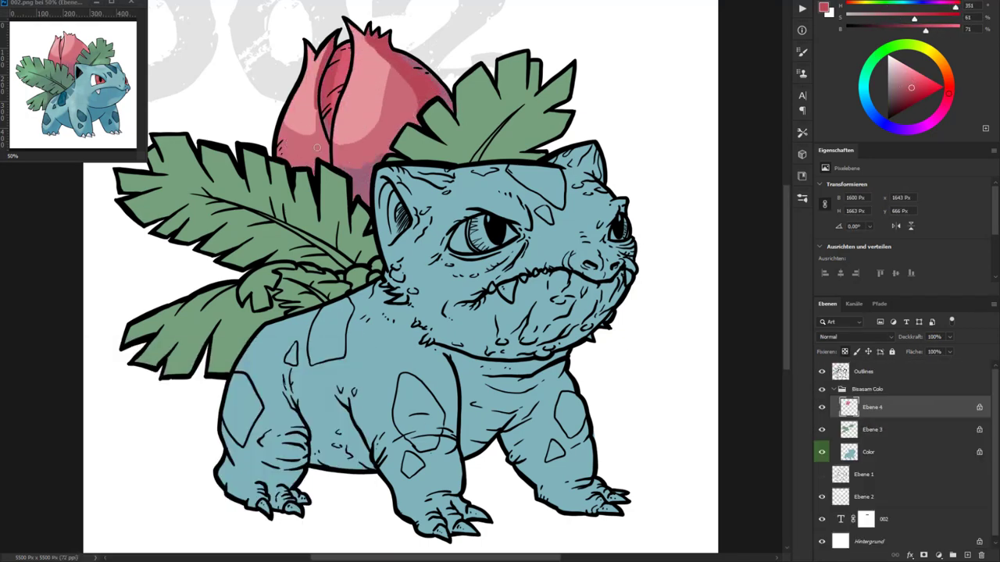
{"action": "left_click_drag", "start_coordinate": [336, 110], "coordinate": [286, 160]}
{"action": "left_click_drag", "start_coordinate": [390, 234], "coordinate": [386, 264]}
Step: Paint light bulb highlights, shade its right side with muted pink, and highlight both petals
{"action": "left_click", "coordinate": [823, 8]}
{"action": "left_click_drag", "start_coordinate": [324, 67], "coordinate": [346, 123]}
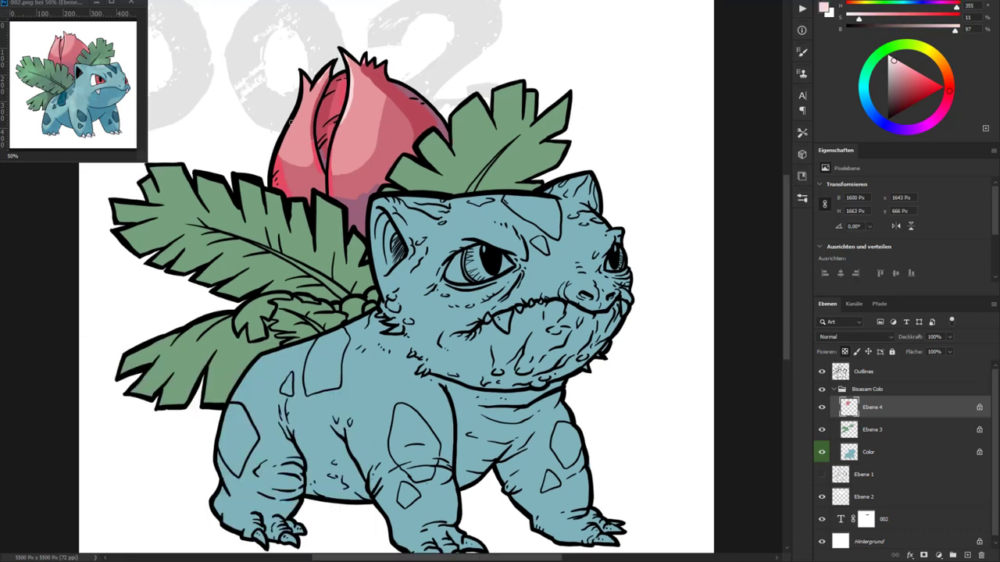
{"action": "left_click", "coordinate": [394, 148], "text": "alt"}
{"action": "left_click_drag", "start_coordinate": [415, 116], "coordinate": [390, 154]}
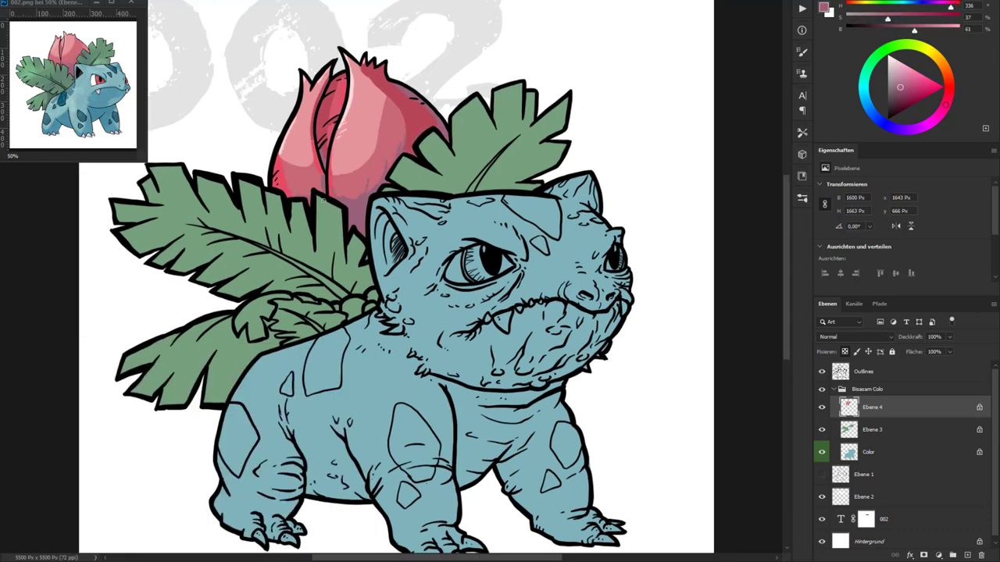
{"action": "left_click", "coordinate": [322, 201], "text": "alt"}
{"action": "left_click_drag", "start_coordinate": [290, 121], "coordinate": [283, 173]}
{"action": "left_click_drag", "start_coordinate": [375, 102], "coordinate": [368, 164]}
Step: Add more pink highlights to the bulb petals and sample a darker saturated pink
{"action": "left_click", "coordinate": [374, 145], "text": "alt"}
{"action": "left_click_drag", "start_coordinate": [353, 70], "coordinate": [349, 117]}
{"action": "left_click_drag", "start_coordinate": [301, 105], "coordinate": [285, 153]}
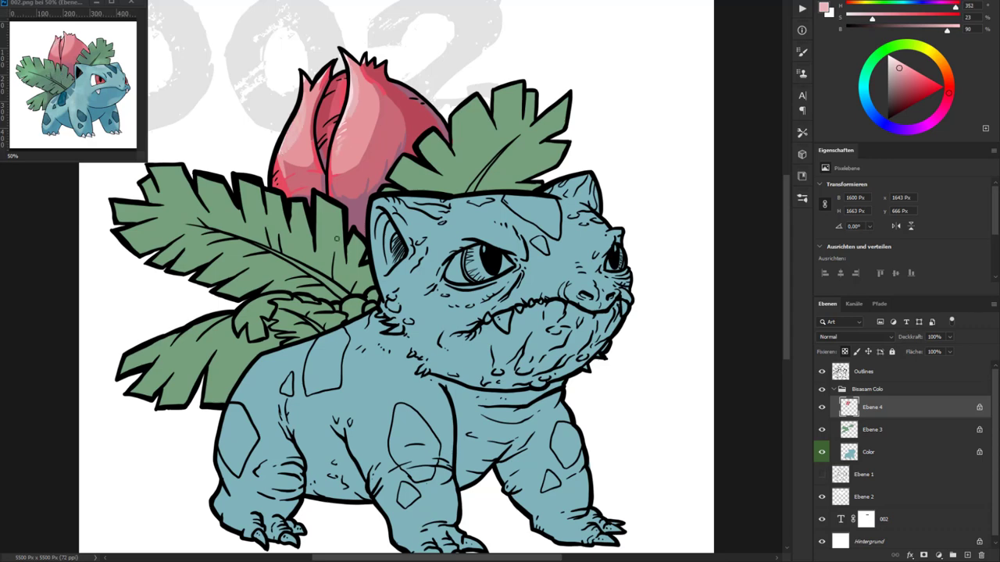
{"action": "left_click", "coordinate": [347, 173], "text": "alt"}
{"action": "left_click", "coordinate": [873, 429]}
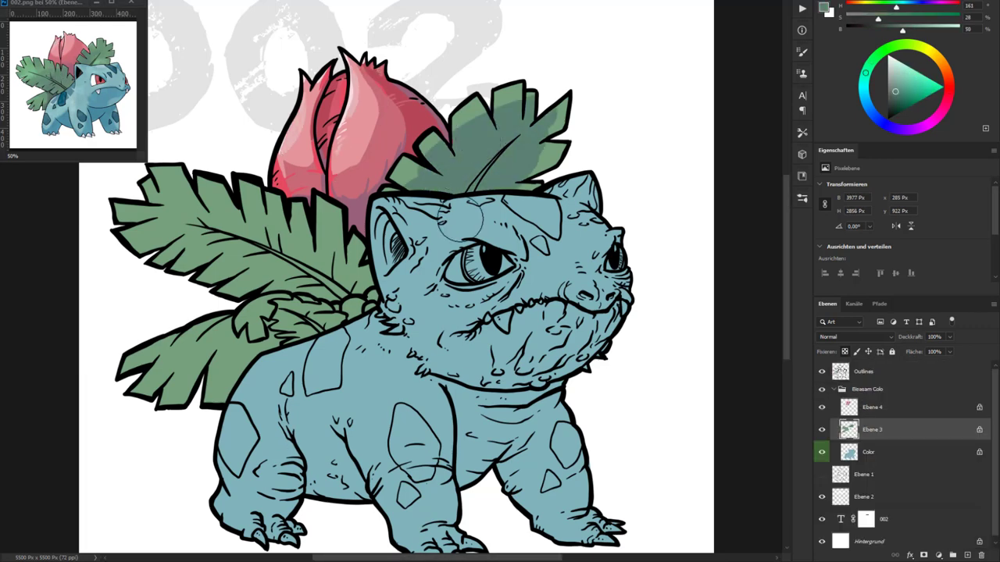
Step: Shade the leaves with darker and lighter green vein strokes
{"action": "left_click", "coordinate": [235, 234], "text": "alt"}
{"action": "left_click_drag", "start_coordinate": [187, 227], "coordinate": [344, 281]}
{"action": "left_click_drag", "start_coordinate": [125, 188], "coordinate": [274, 203]}
{"action": "mouse_move", "coordinate": [133, 360]}
{"action": "left_mouse_down"}
{"action": "mouse_move", "coordinate": [266, 313]}
{"action": "mouse_move", "coordinate": [281, 355]}
{"action": "mouse_move", "coordinate": [266, 375]}
{"action": "left_mouse_up"}
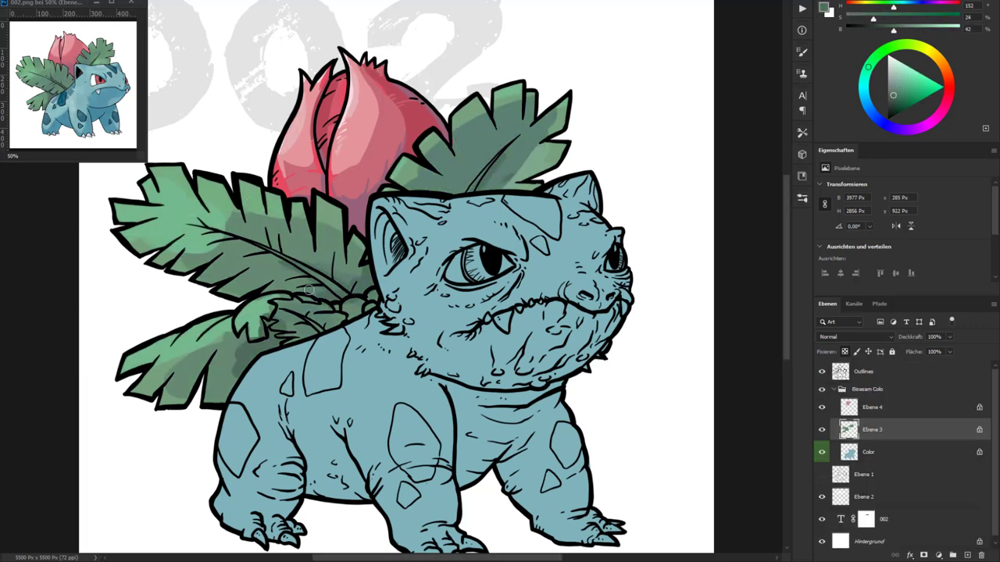
{"action": "left_click", "coordinate": [195, 234], "text": "alt"}
{"action": "left_click_drag", "start_coordinate": [152, 168], "coordinate": [243, 204]}
{"action": "left_click_drag", "start_coordinate": [133, 351], "coordinate": [203, 367]}
{"action": "mouse_move", "coordinate": [234, 297]}
{"action": "left_mouse_down"}
{"action": "mouse_move", "coordinate": [289, 321]}
{"action": "mouse_move", "coordinate": [343, 316]}
{"action": "mouse_move", "coordinate": [375, 293]}
{"action": "left_mouse_up"}
Step: Add darker and lighter green strokes to the left, lower-left, top-right and small leaves
{"action": "left_click", "coordinate": [257, 328], "text": "alt"}
{"action": "left_click_drag", "start_coordinate": [291, 227], "coordinate": [320, 250]}
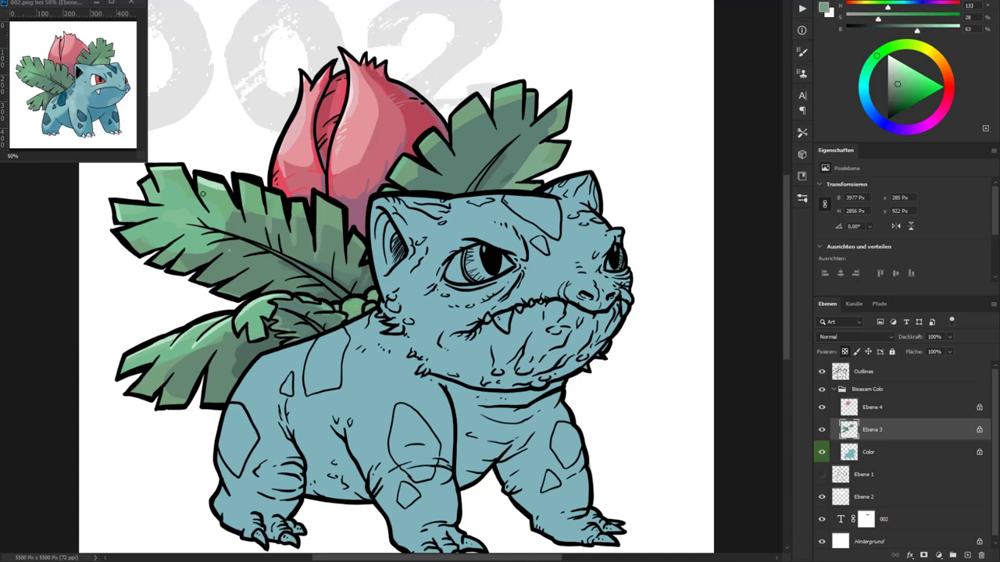
{"action": "mouse_move", "coordinate": [205, 195]}
{"action": "left_mouse_down"}
{"action": "mouse_move", "coordinate": [179, 222]}
{"action": "mouse_move", "coordinate": [281, 231]}
{"action": "mouse_move", "coordinate": [191, 258]}
{"action": "left_mouse_up"}
{"action": "left_click_drag", "start_coordinate": [191, 366], "coordinate": [242, 348]}
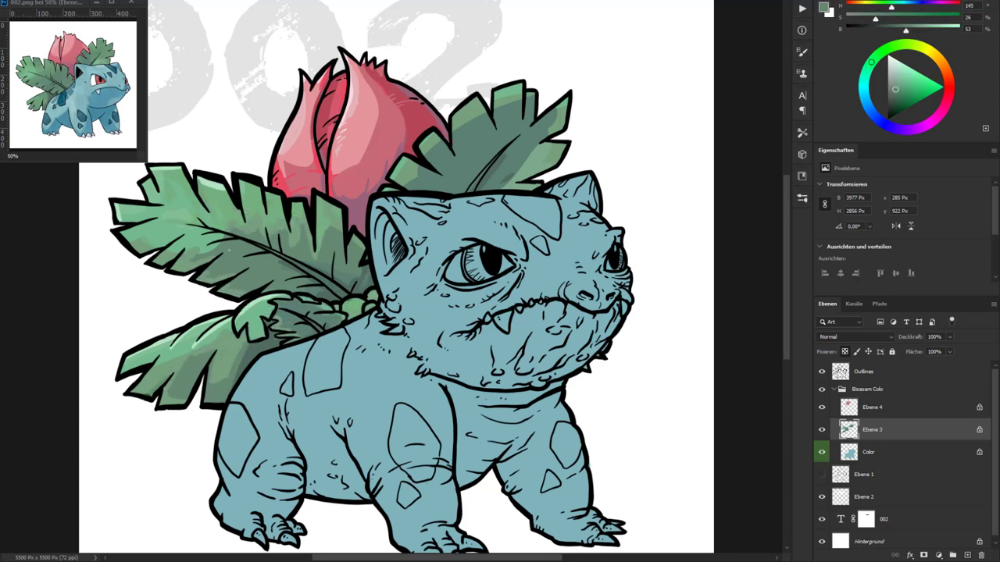
{"action": "left_click_drag", "start_coordinate": [176, 387], "coordinate": [247, 407]}
{"action": "mouse_move", "coordinate": [403, 178]}
{"action": "left_mouse_down"}
{"action": "mouse_move", "coordinate": [463, 181]}
{"action": "mouse_move", "coordinate": [469, 117]}
{"action": "left_mouse_up"}
{"action": "mouse_move", "coordinate": [508, 188]}
{"action": "left_mouse_down"}
{"action": "mouse_move", "coordinate": [539, 145]}
{"action": "mouse_move", "coordinate": [492, 188]}
{"action": "mouse_move", "coordinate": [462, 190]}
{"action": "left_mouse_up"}
{"action": "left_click", "coordinate": [530, 99], "text": "alt"}
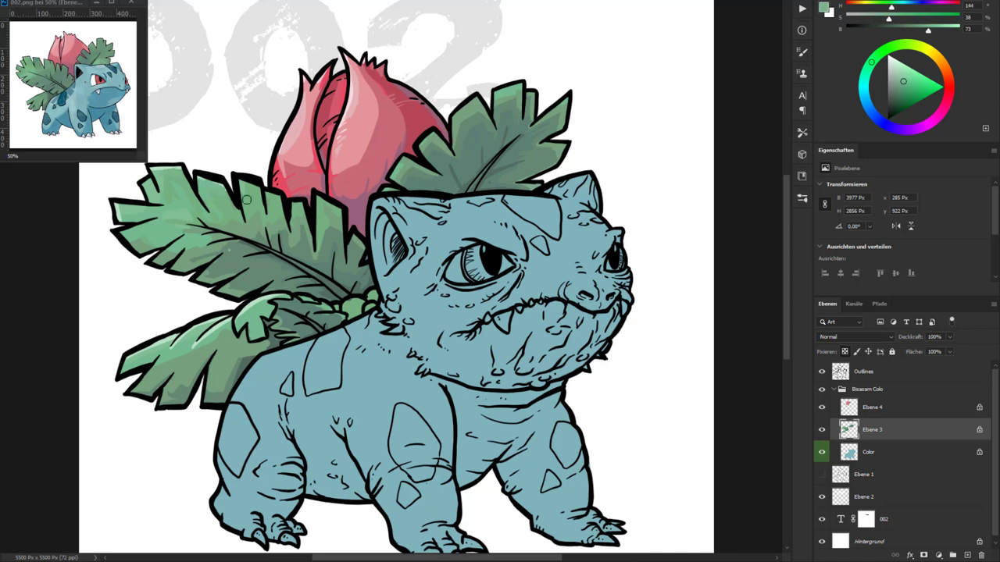
{"action": "left_click_drag", "start_coordinate": [242, 307], "coordinate": [269, 329]}
{"action": "left_click_drag", "start_coordinate": [140, 383], "coordinate": [160, 360]}
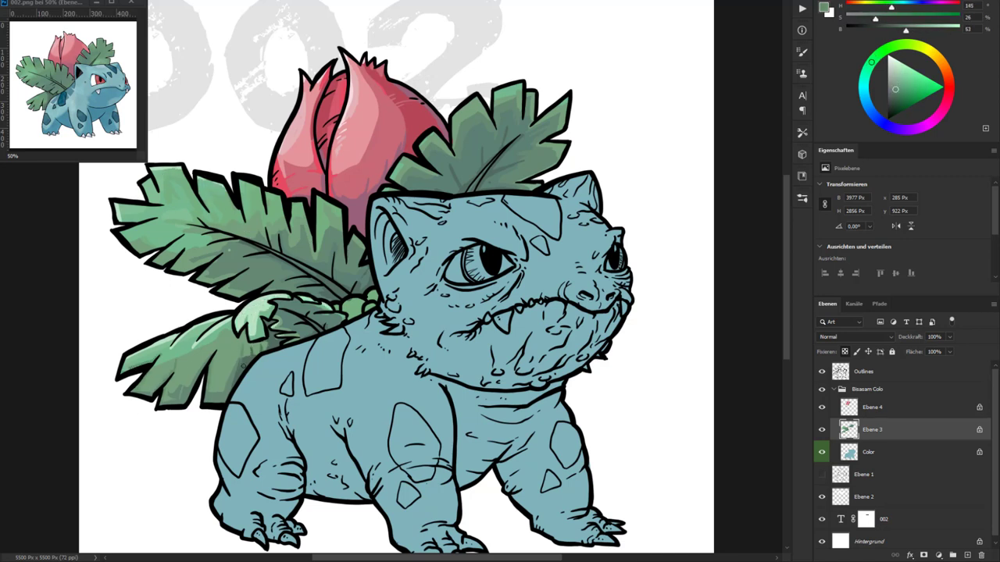
Step: Paint pale light-green highlights on the left leaves, top-right leaf and leaf beside the bulb
{"action": "left_click", "coordinate": [168, 198], "text": "alt"}
{"action": "left_click_drag", "start_coordinate": [318, 199], "coordinate": [318, 249]}
{"action": "left_click_drag", "start_coordinate": [160, 170], "coordinate": [172, 199]}
{"action": "left_click_drag", "start_coordinate": [324, 199], "coordinate": [350, 246]}
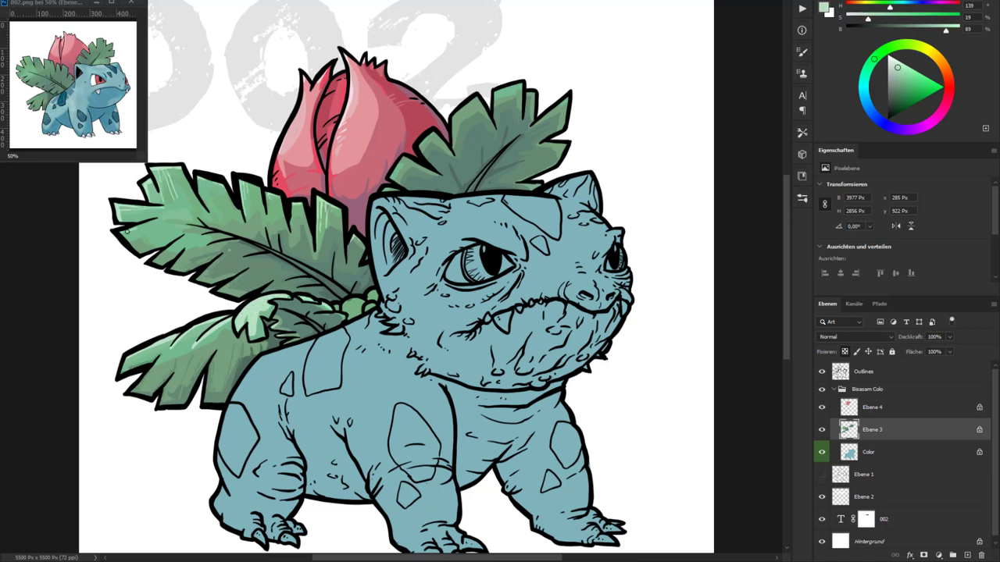
{"action": "left_click_drag", "start_coordinate": [125, 209], "coordinate": [148, 238]}
{"action": "left_click", "coordinate": [469, 109], "text": "alt"}
{"action": "left_click_drag", "start_coordinate": [457, 117], "coordinate": [547, 113]}
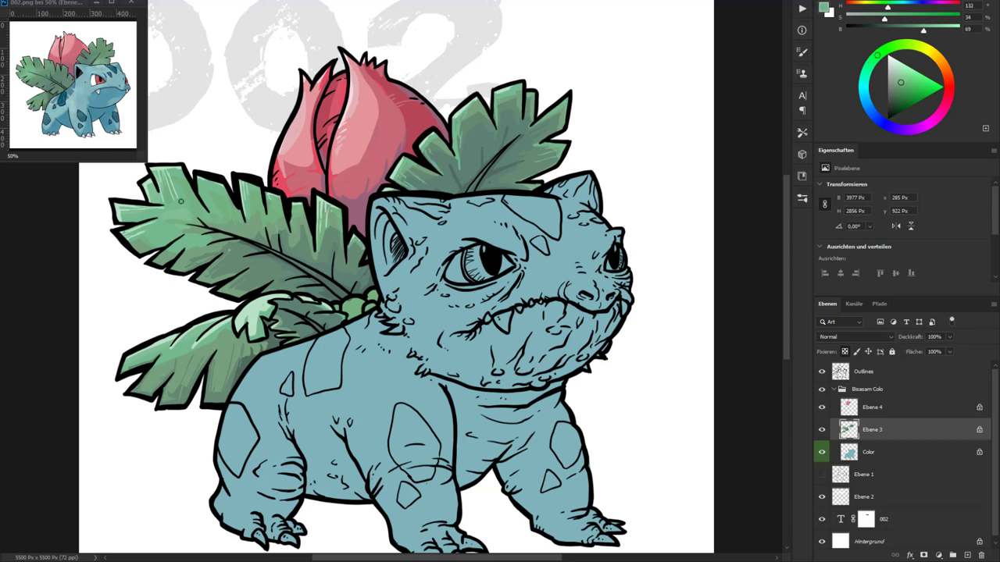
{"action": "left_click", "coordinate": [247, 200], "text": "alt"}
{"action": "left_click_drag", "start_coordinate": [328, 262], "coordinate": [342, 232]}
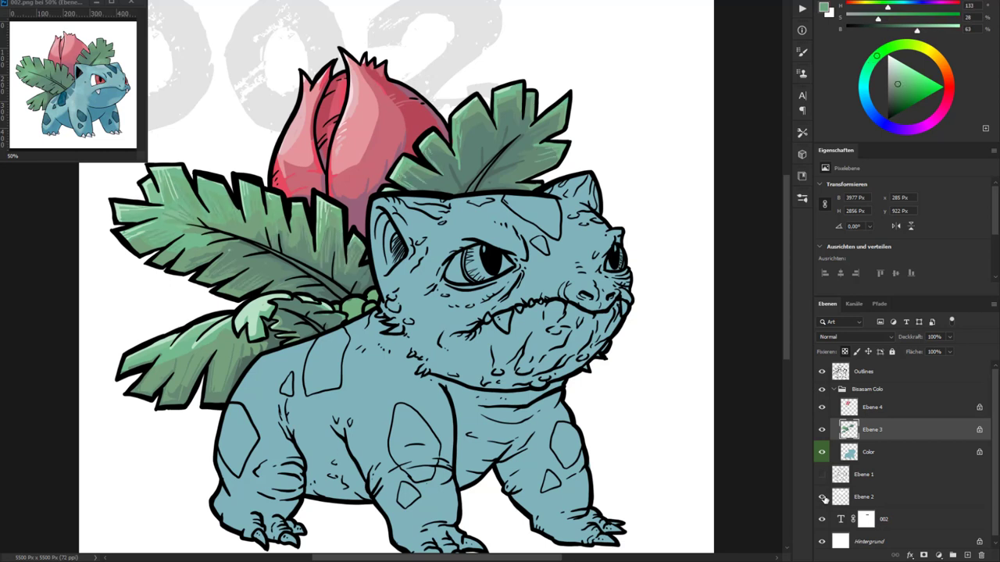
Step: Hide the Ebene 2 layer and paint the small beads at the leaf base brown
{"action": "left_click", "coordinate": [822, 497]}
{"action": "left_click", "coordinate": [468, 196], "text": "alt"}
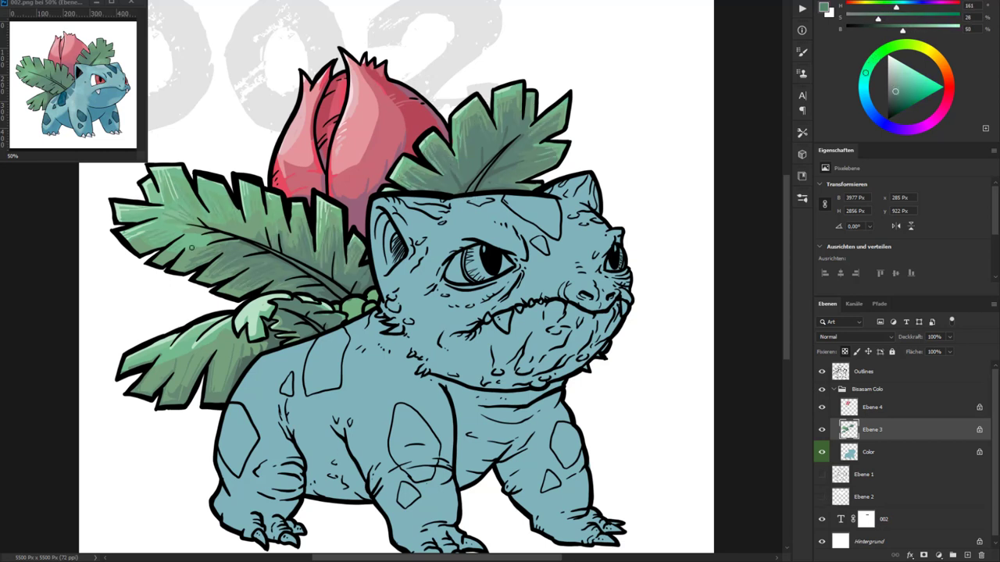
{"action": "left_click", "coordinate": [101, 435]}
{"action": "key", "text": "Return"}
{"action": "left_click_drag", "start_coordinate": [347, 308], "coordinate": [371, 306]}
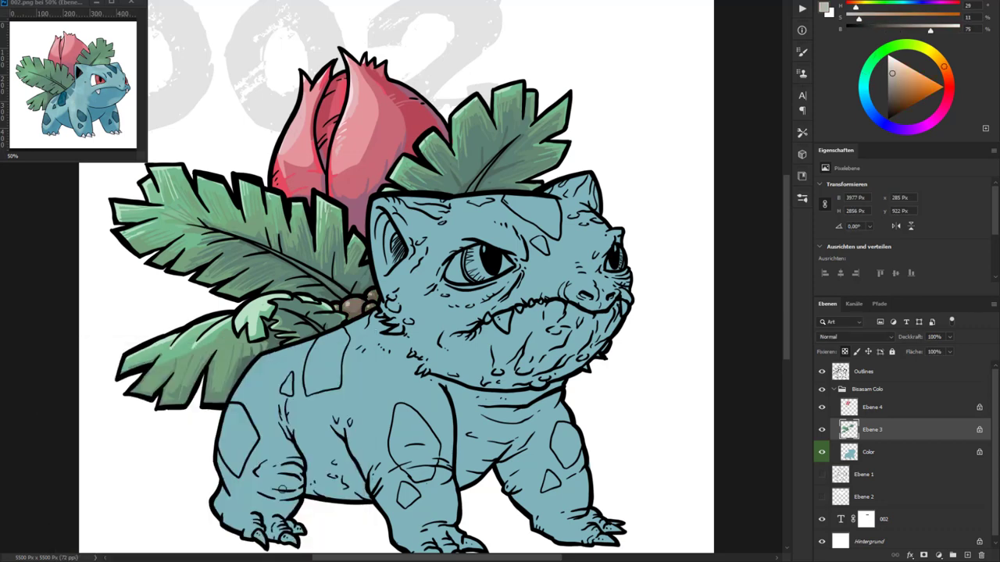
Step: Add light-green highlights to the lower-left leaf
{"action": "left_click", "coordinate": [242, 321], "text": "alt"}
{"action": "left_click_drag", "start_coordinate": [219, 373], "coordinate": [225, 336]}
{"action": "left_click_drag", "start_coordinate": [144, 391], "coordinate": [207, 324]}
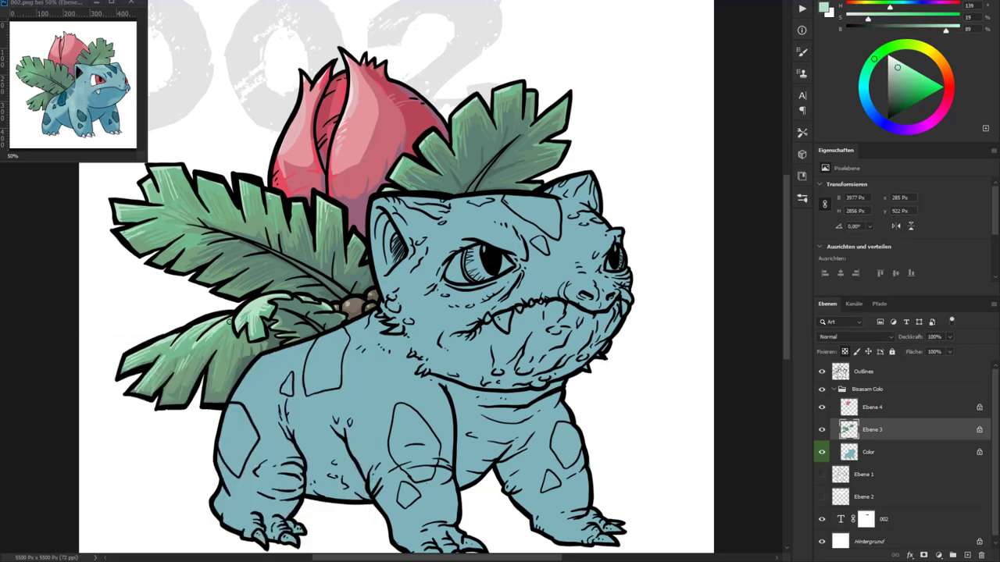
Step: Shade the chin, belly, legs and body with darker blue
{"action": "left_click_drag", "start_coordinate": [368, 368], "coordinate": [274, 290]}
{"action": "key", "text": "alt+bracketleft"}
{"action": "left_click_drag", "start_coordinate": [515, 234], "coordinate": [352, 312]}
{"action": "left_click_drag", "start_coordinate": [437, 313], "coordinate": [351, 445]}
{"action": "left_click_drag", "start_coordinate": [273, 367], "coordinate": [187, 429]}
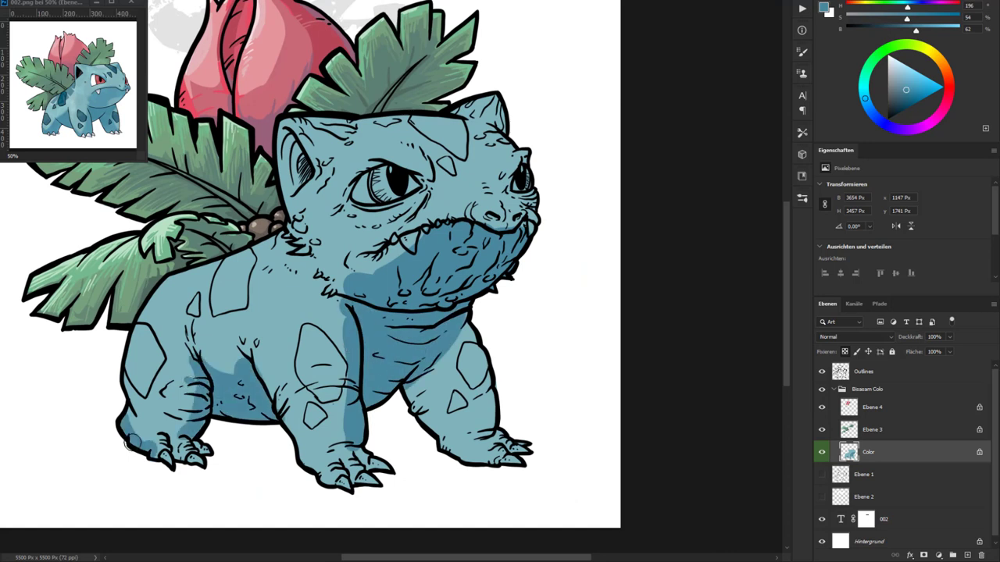
{"action": "left_click_drag", "start_coordinate": [500, 336], "coordinate": [476, 461]}
{"action": "mouse_move", "coordinate": [367, 258]}
{"action": "left_mouse_down"}
{"action": "mouse_move", "coordinate": [203, 281]}
{"action": "mouse_move", "coordinate": [141, 398]}
{"action": "left_mouse_up"}
Step: Paint lighter blue highlights on the body, face, legs and back, and paint the eyes red
{"action": "key", "text": "x"}
{"action": "left_click_drag", "start_coordinate": [297, 282], "coordinate": [203, 367]}
{"action": "mouse_move", "coordinate": [469, 234]}
{"action": "left_mouse_down"}
{"action": "mouse_move", "coordinate": [356, 195]}
{"action": "mouse_move", "coordinate": [394, 193]}
{"action": "left_mouse_up"}
{"action": "left_click_drag", "start_coordinate": [296, 266], "coordinate": [258, 375]}
{"action": "left_click_drag", "start_coordinate": [320, 141], "coordinate": [367, 172]}
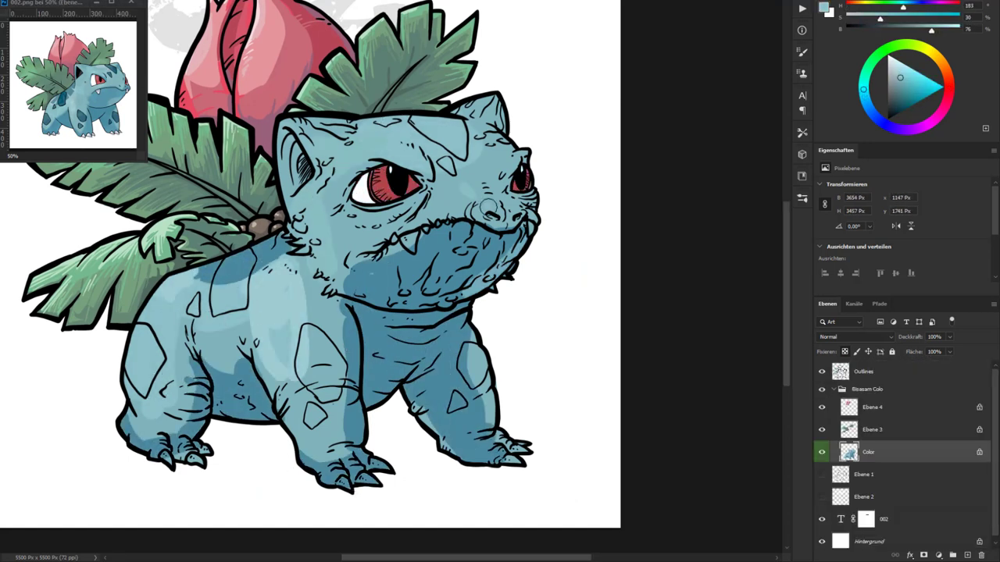
{"action": "left_click_drag", "start_coordinate": [484, 172], "coordinate": [359, 219]}
{"action": "left_click_drag", "start_coordinate": [391, 250], "coordinate": [367, 265]}
{"action": "left_click_drag", "start_coordinate": [343, 304], "coordinate": [336, 383]}
{"action": "left_click_drag", "start_coordinate": [289, 414], "coordinate": [352, 460]}
Step: Add blue shading strokes on face, cheek, chest and legs, then paint the front claw tips whitish
{"action": "left_click_drag", "start_coordinate": [508, 148], "coordinate": [500, 226]}
{"action": "left_click_drag", "start_coordinate": [297, 148], "coordinate": [304, 187]}
{"action": "left_click_drag", "start_coordinate": [343, 297], "coordinate": [344, 352]}
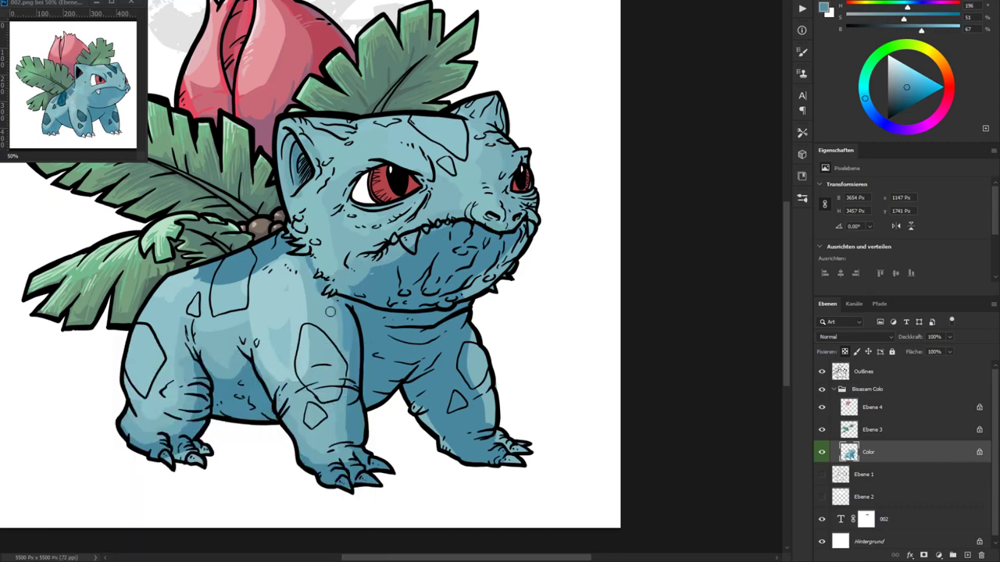
{"action": "mouse_move", "coordinate": [461, 320]}
{"action": "left_mouse_down"}
{"action": "mouse_move", "coordinate": [430, 367]}
{"action": "mouse_move", "coordinate": [370, 389]}
{"action": "left_mouse_up"}
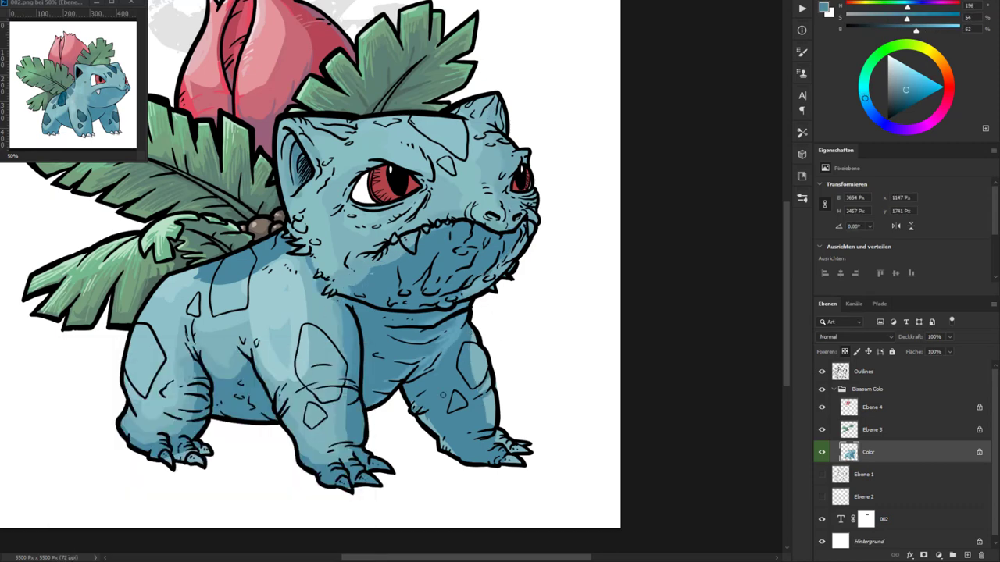
{"action": "left_click", "coordinate": [409, 241], "text": "alt"}
{"action": "left_click_drag", "start_coordinate": [338, 483], "coordinate": [389, 467]}
Step: Finish the whitish claw tips and paint dark blue spots on forehead, legs, body and shoulder
{"action": "left_click_drag", "start_coordinate": [161, 456], "coordinate": [201, 459]}
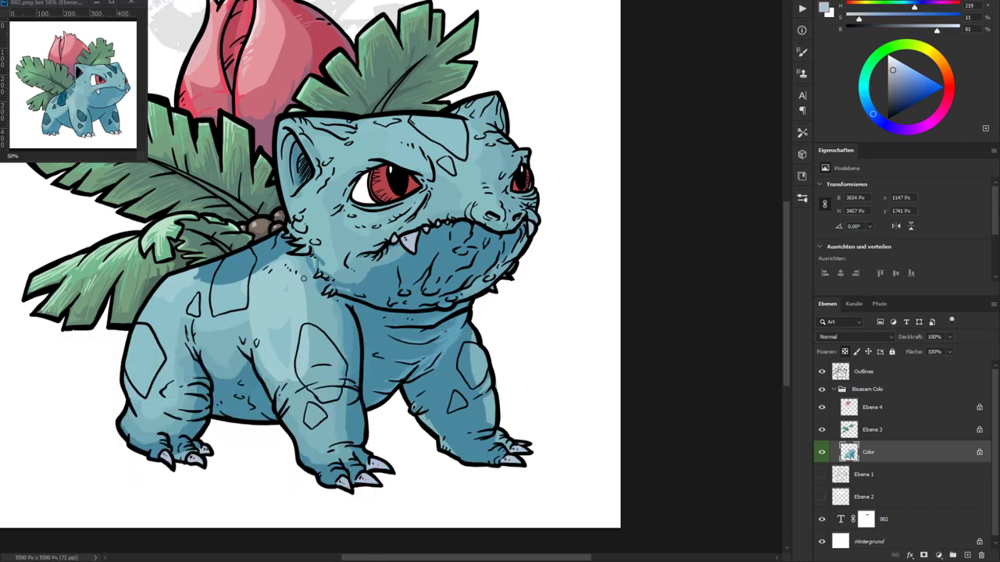
{"action": "left_click", "coordinate": [907, 100]}
{"action": "left_click_drag", "start_coordinate": [414, 121], "coordinate": [465, 153]}
{"action": "mouse_move", "coordinate": [469, 347]}
{"action": "left_mouse_down"}
{"action": "mouse_move", "coordinate": [478, 387]}
{"action": "mouse_move", "coordinate": [457, 406]}
{"action": "left_mouse_up"}
{"action": "left_click_drag", "start_coordinate": [320, 336], "coordinate": [317, 425]}
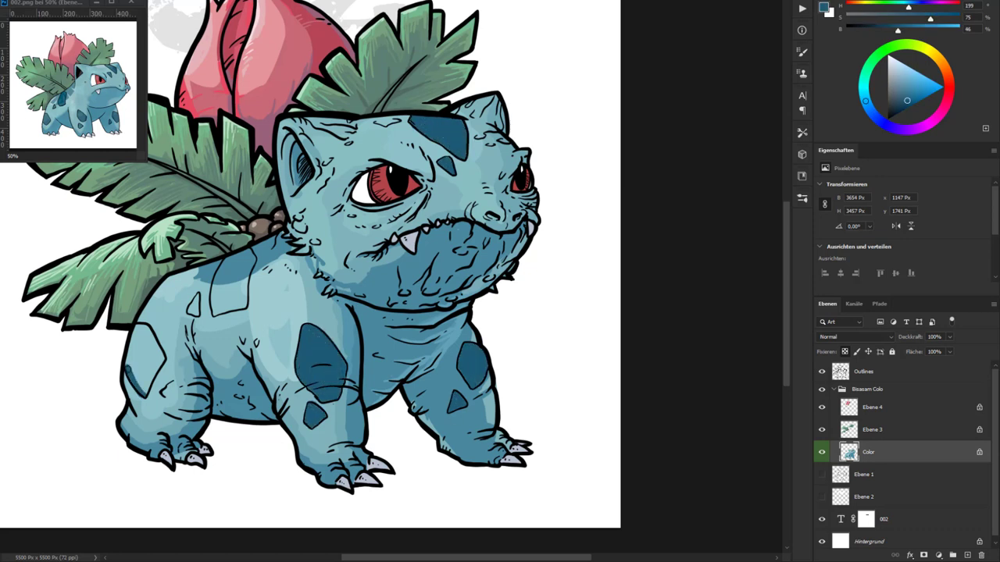
{"action": "left_click_drag", "start_coordinate": [136, 394], "coordinate": [149, 336]}
{"action": "left_click_drag", "start_coordinate": [234, 257], "coordinate": [227, 312]}
Step: Undo the dark blue spots and repaint them in a more muted teal
{"action": "left_click", "coordinate": [863, 372]}
{"action": "key", "text": "ctrl+z"}
{"action": "key", "text": "ctrl+z"}
{"action": "key", "text": "ctrl+z"}
{"action": "key", "text": "ctrl+z"}
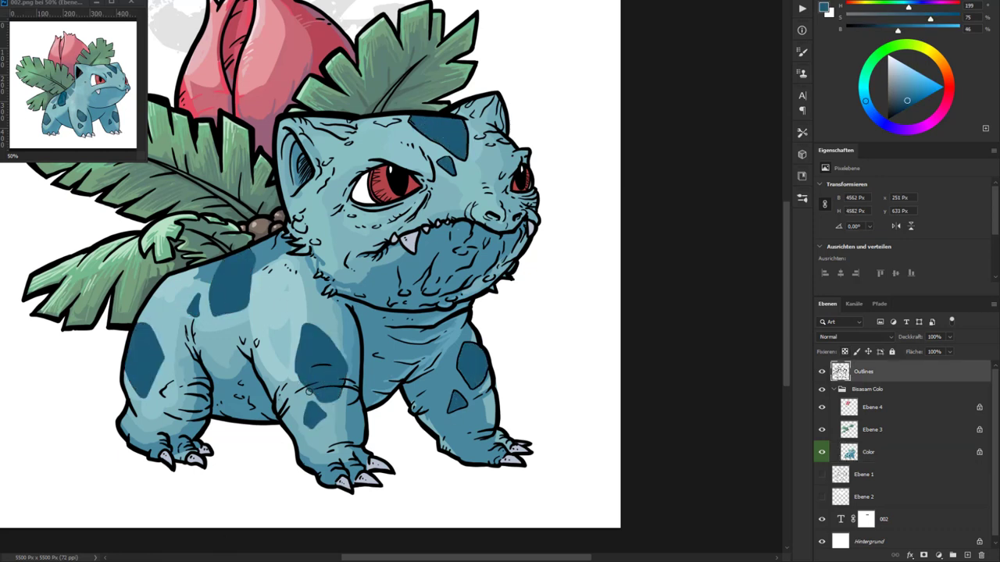
{"action": "key", "text": "ctrl+z"}
{"action": "key", "text": "ctrl+z"}
{"action": "key", "text": "ctrl+z"}
{"action": "key", "text": "ctrl+z"}
{"action": "left_click", "coordinate": [912, 105]}
{"action": "left_click_drag", "start_coordinate": [305, 324], "coordinate": [306, 371]}
{"action": "left_click_drag", "start_coordinate": [144, 375], "coordinate": [145, 324]}
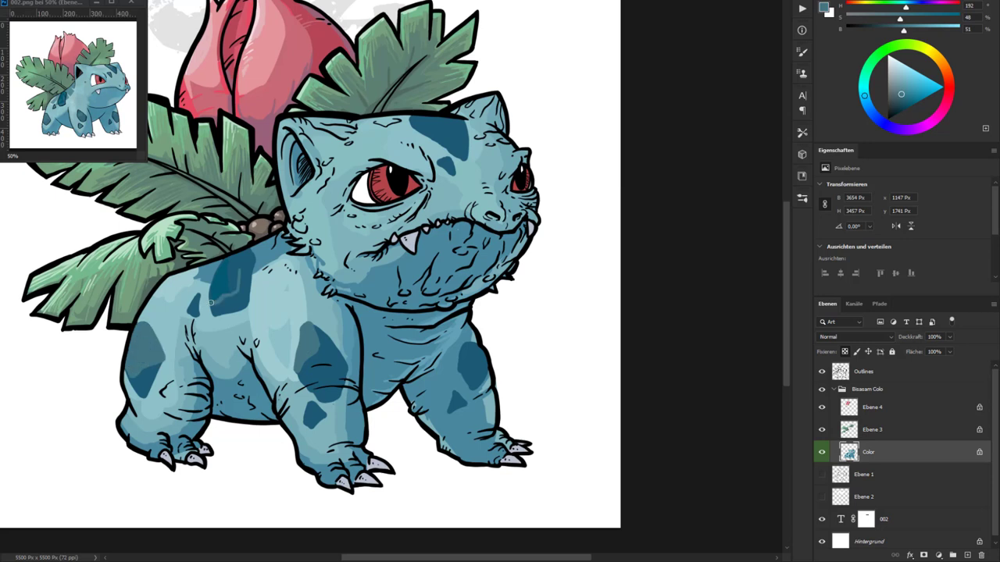
{"action": "left_click_drag", "start_coordinate": [226, 269], "coordinate": [230, 316]}
{"action": "left_click_drag", "start_coordinate": [191, 293], "coordinate": [194, 317]}
{"action": "left_click_drag", "start_coordinate": [230, 277], "coordinate": [235, 316]}
Step: Add light-blue texture strokes along the jaw, chin, neck and forehead
{"action": "left_click", "coordinate": [371, 262], "text": "alt"}
{"action": "mouse_move", "coordinate": [484, 230]}
{"action": "left_mouse_down"}
{"action": "mouse_move", "coordinate": [512, 250]}
{"action": "mouse_move", "coordinate": [457, 285]}
{"action": "left_mouse_up"}
{"action": "left_click", "coordinate": [426, 302], "text": "alt"}
{"action": "left_click_drag", "start_coordinate": [312, 249], "coordinate": [334, 275]}
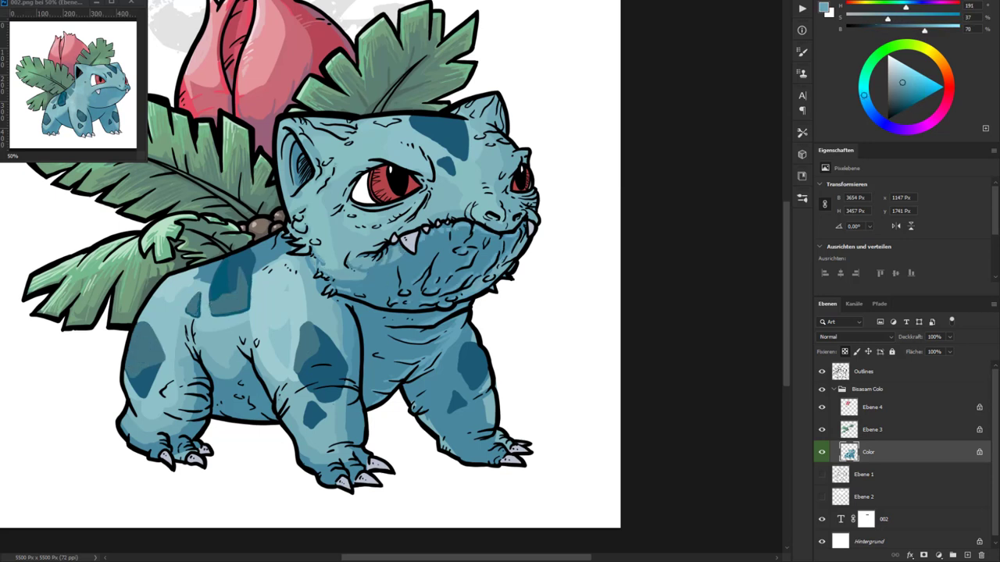
{"action": "mouse_move", "coordinate": [414, 149]}
{"action": "left_mouse_down"}
{"action": "mouse_move", "coordinate": [461, 121]}
{"action": "mouse_move", "coordinate": [461, 153]}
{"action": "left_mouse_up"}
{"action": "left_click", "coordinate": [442, 133], "text": "alt"}
{"action": "mouse_move", "coordinate": [281, 145]}
{"action": "left_mouse_down"}
{"action": "mouse_move", "coordinate": [359, 122]}
{"action": "mouse_move", "coordinate": [352, 155]}
{"action": "left_mouse_up"}
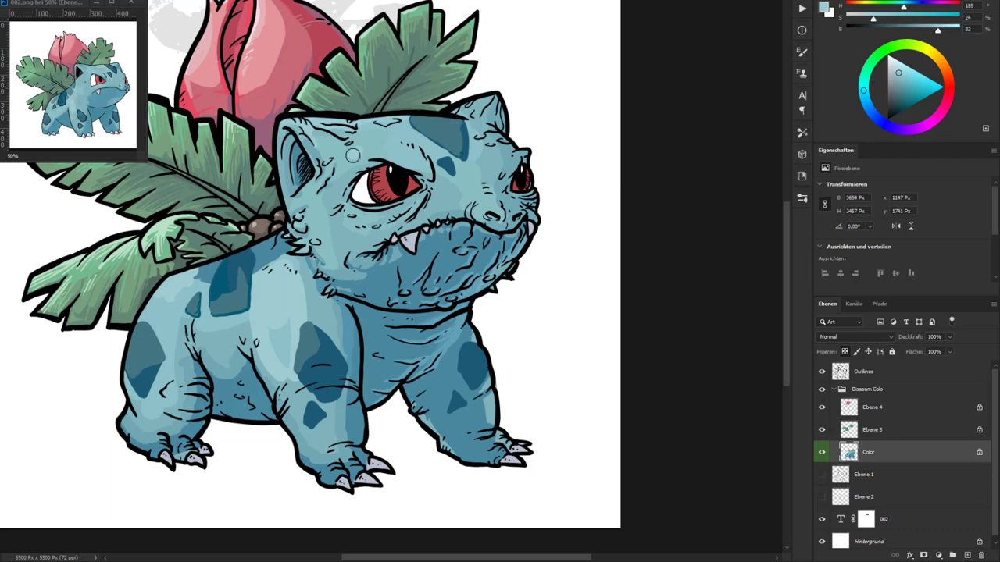
Step: Darken around the eye and mouth, add light strokes on forehead and cheek, and sample the fang white
{"action": "left_click", "coordinate": [508, 176], "text": "alt"}
{"action": "left_click", "coordinate": [398, 218], "text": "alt"}
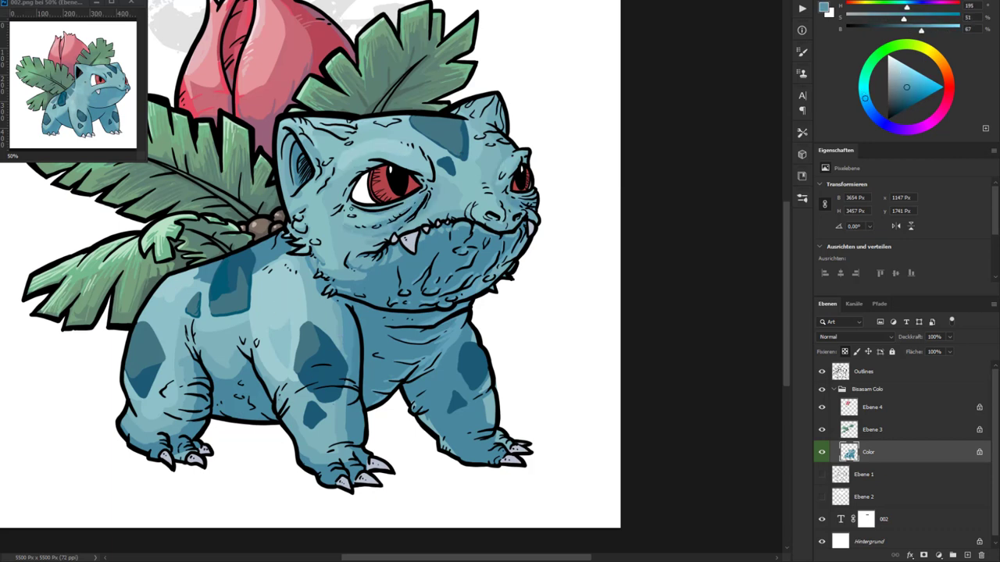
{"action": "mouse_move", "coordinate": [425, 173]}
{"action": "left_mouse_down"}
{"action": "mouse_move", "coordinate": [352, 187]}
{"action": "mouse_move", "coordinate": [340, 207]}
{"action": "left_mouse_up"}
{"action": "left_click", "coordinate": [330, 257], "text": "alt"}
{"action": "left_click_drag", "start_coordinate": [367, 136], "coordinate": [311, 133]}
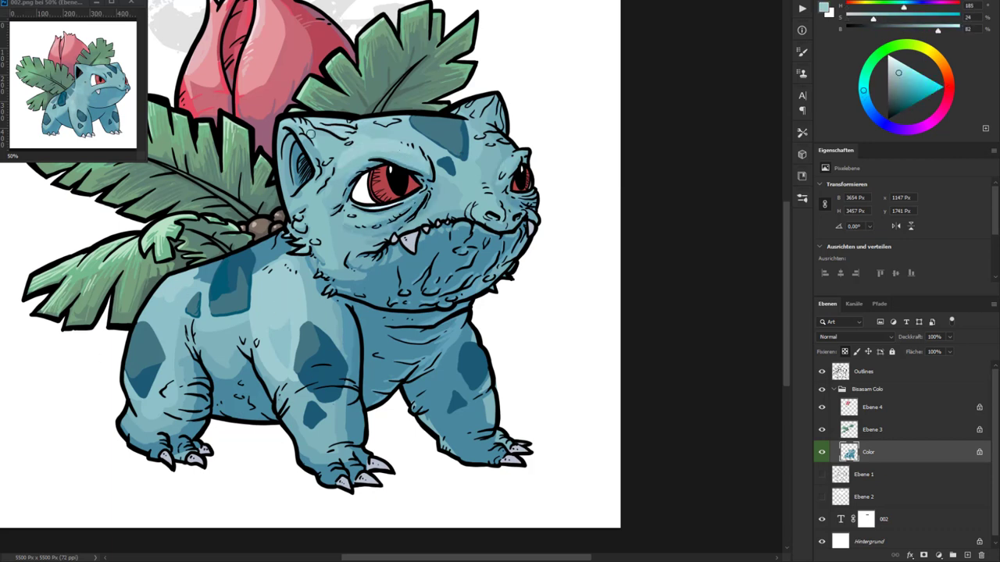
{"action": "left_click_drag", "start_coordinate": [462, 114], "coordinate": [492, 100]}
{"action": "left_click_drag", "start_coordinate": [473, 208], "coordinate": [522, 186]}
{"action": "left_click", "coordinate": [437, 137], "text": "alt"}
{"action": "left_click_drag", "start_coordinate": [428, 195], "coordinate": [430, 224]}
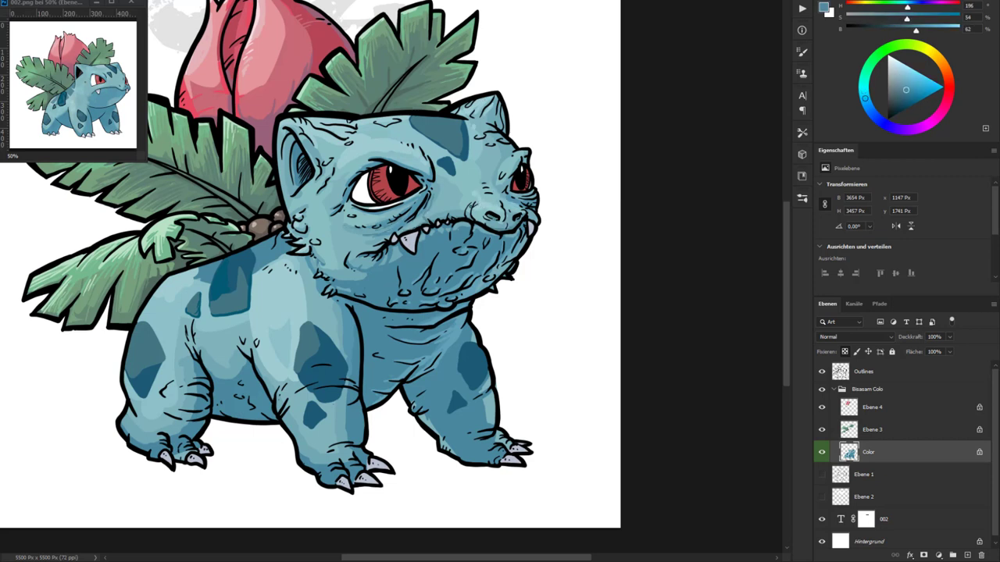
{"action": "left_click", "coordinate": [486, 196], "text": "alt"}
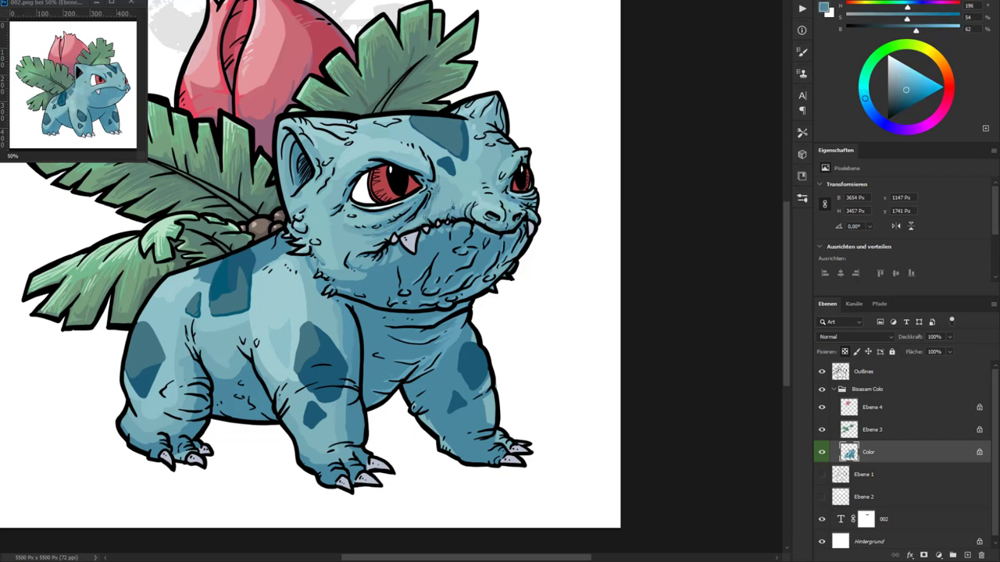
{"action": "left_click", "coordinate": [394, 239], "text": "alt"}
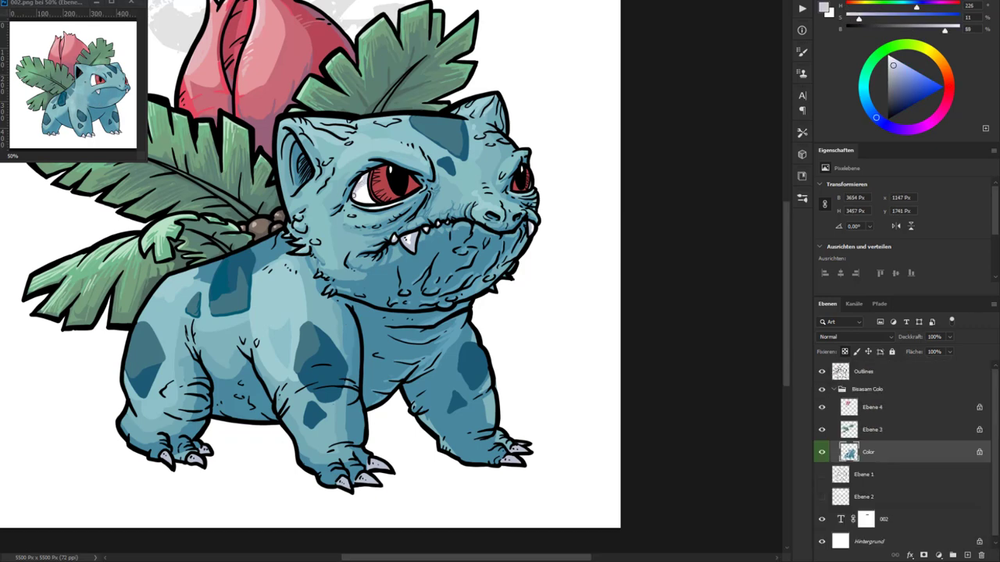
Step: Eyedrop a series of light, mid, dark and saturated blues from the face, body and reference
{"action": "left_click", "coordinate": [527, 175], "text": "alt"}
{"action": "left_click", "coordinate": [484, 207], "text": "alt"}
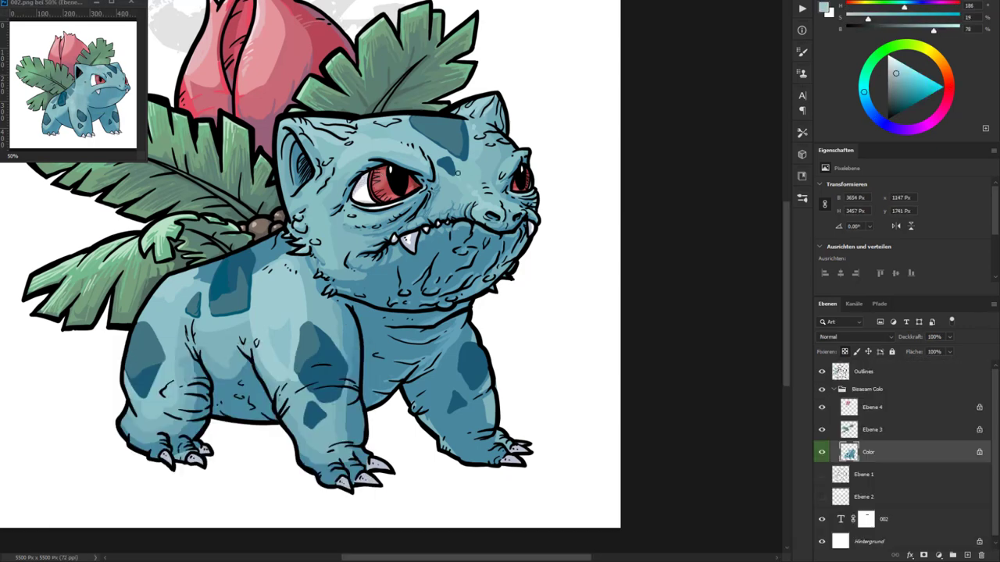
{"action": "left_click", "coordinate": [352, 250], "text": "alt"}
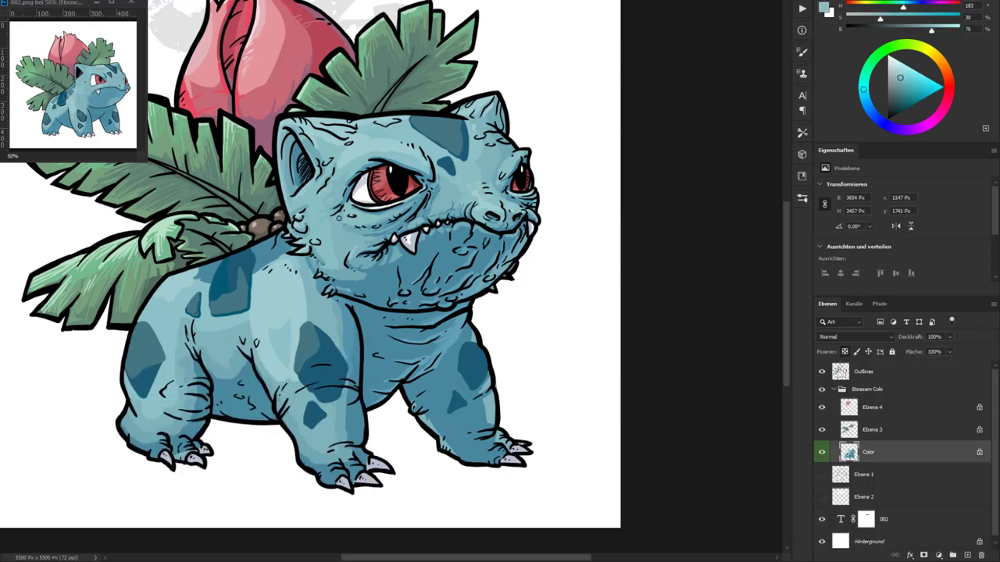
{"action": "left_click", "coordinate": [367, 234], "text": "alt"}
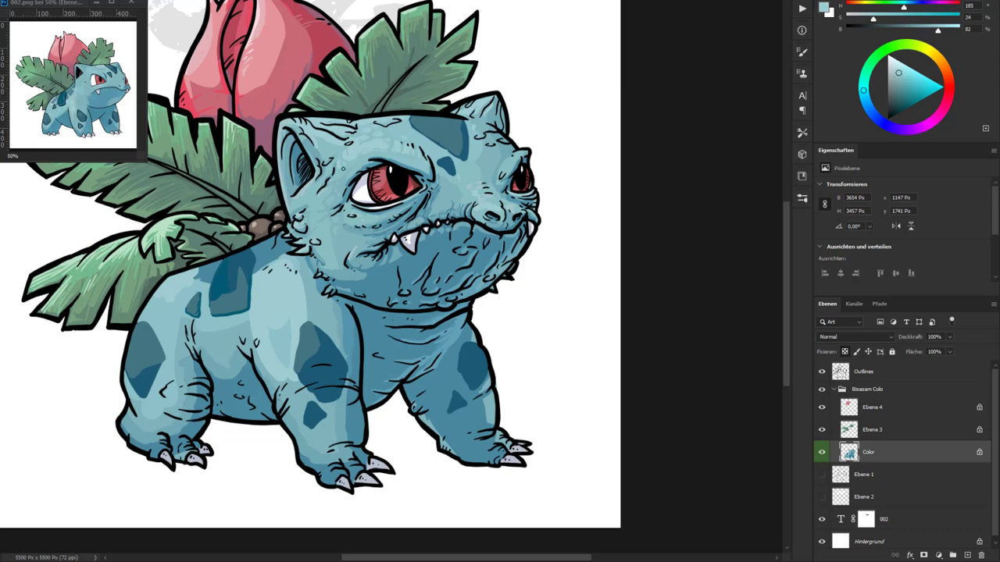
{"action": "left_click", "coordinate": [353, 228], "text": "alt"}
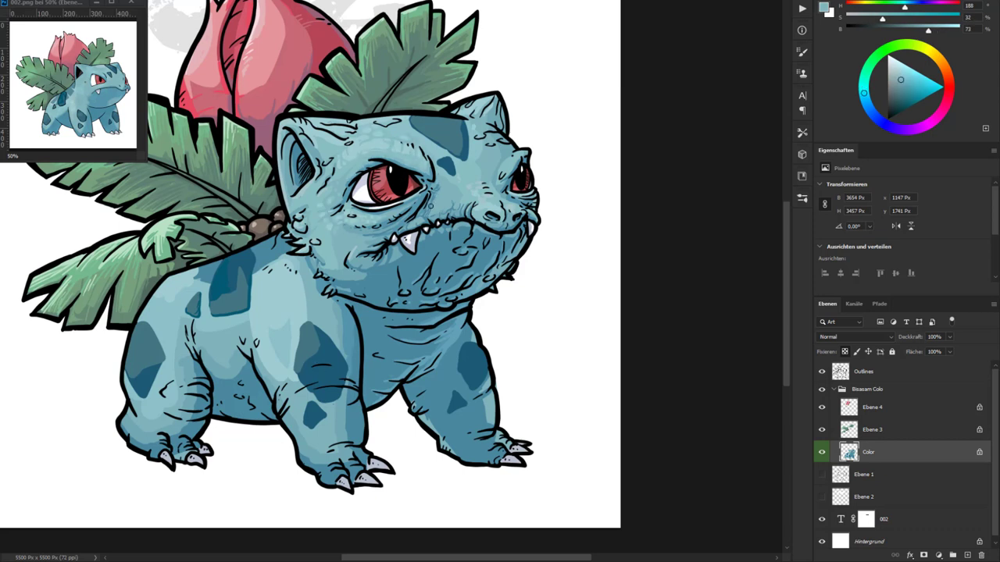
{"action": "left_click", "coordinate": [322, 263], "text": "alt"}
{"action": "left_click", "coordinate": [370, 274], "text": "alt"}
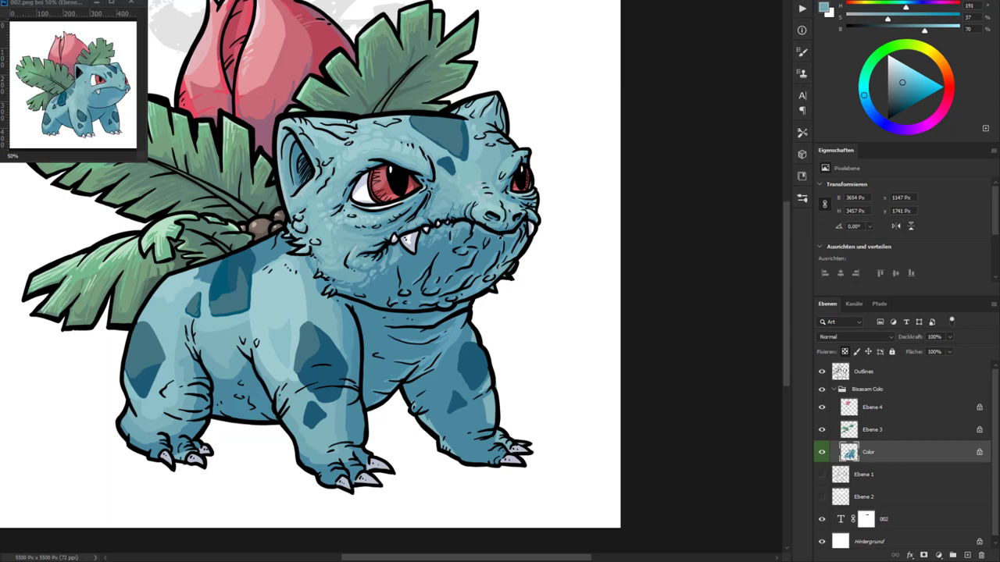
{"action": "left_click", "coordinate": [478, 222], "text": "alt"}
{"action": "left_click", "coordinate": [481, 183], "text": "alt"}
{"action": "left_click", "coordinate": [528, 171], "text": "alt"}
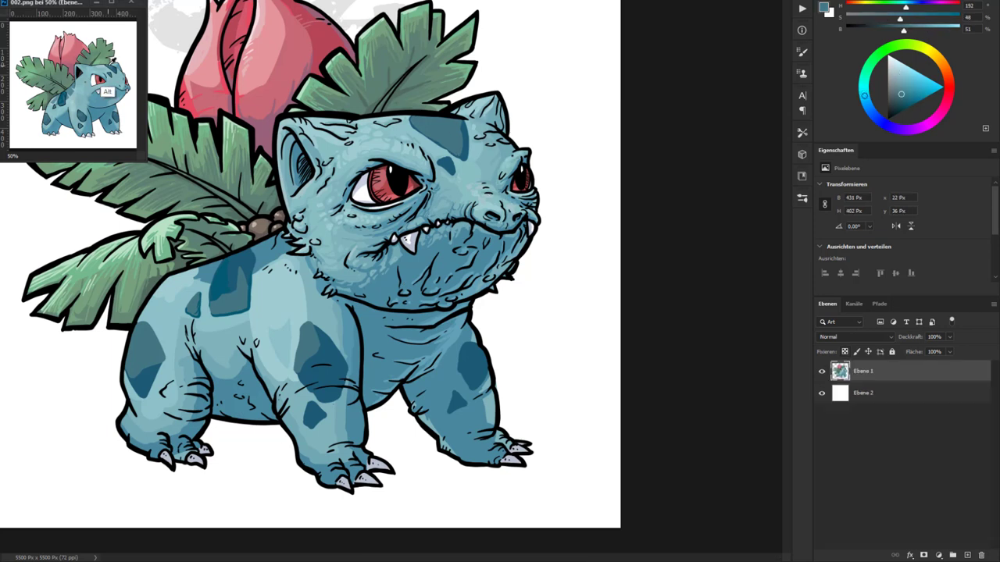
{"action": "left_click", "coordinate": [253, 291], "text": "alt"}
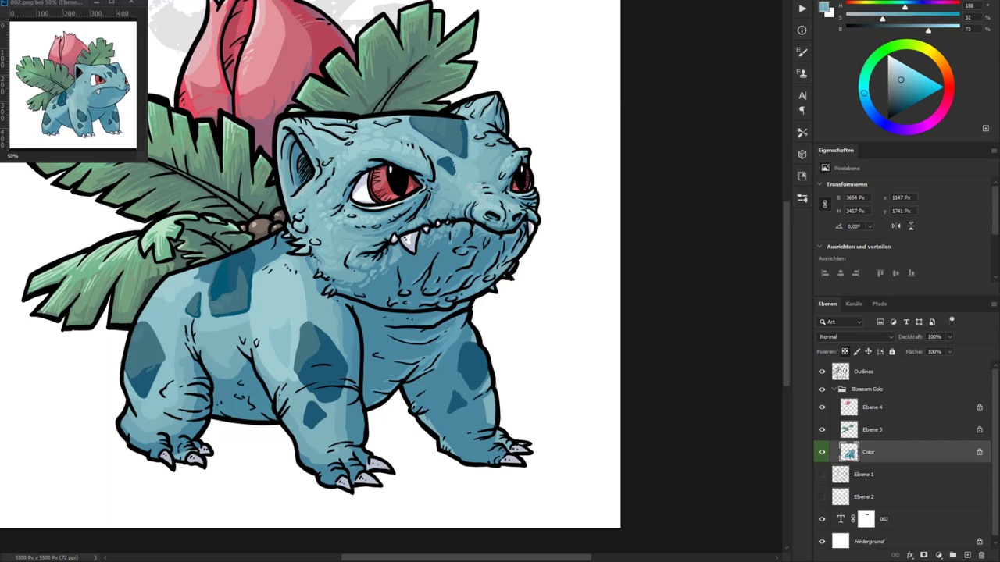
{"action": "left_click", "coordinate": [458, 142], "text": "alt"}
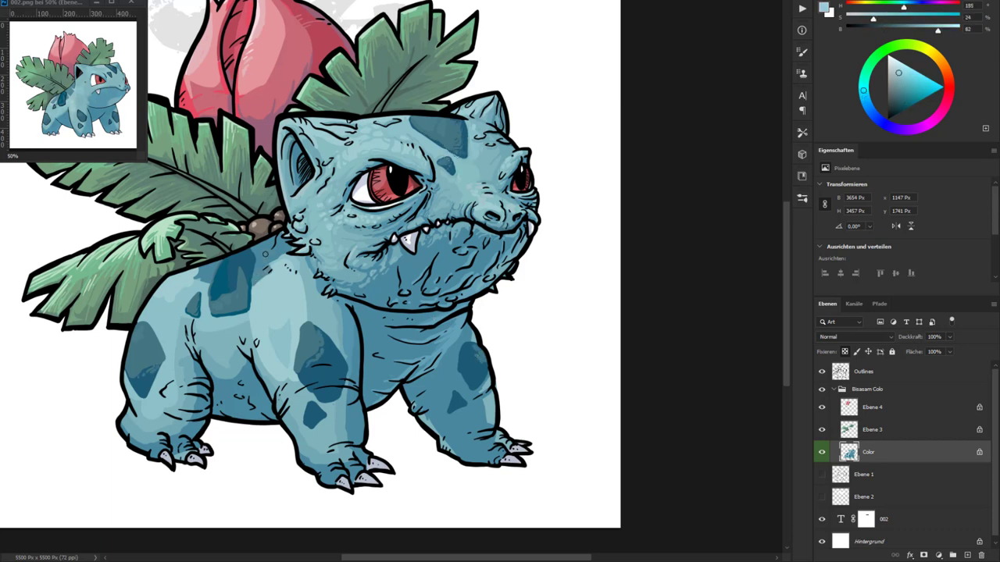
{"action": "left_click", "coordinate": [207, 295], "text": "alt"}
Step: Sample the leg's blues and paint darker mid-blue shading on the left hind leg
{"action": "left_click_drag", "start_coordinate": [220, 367], "coordinate": [289, 320]}
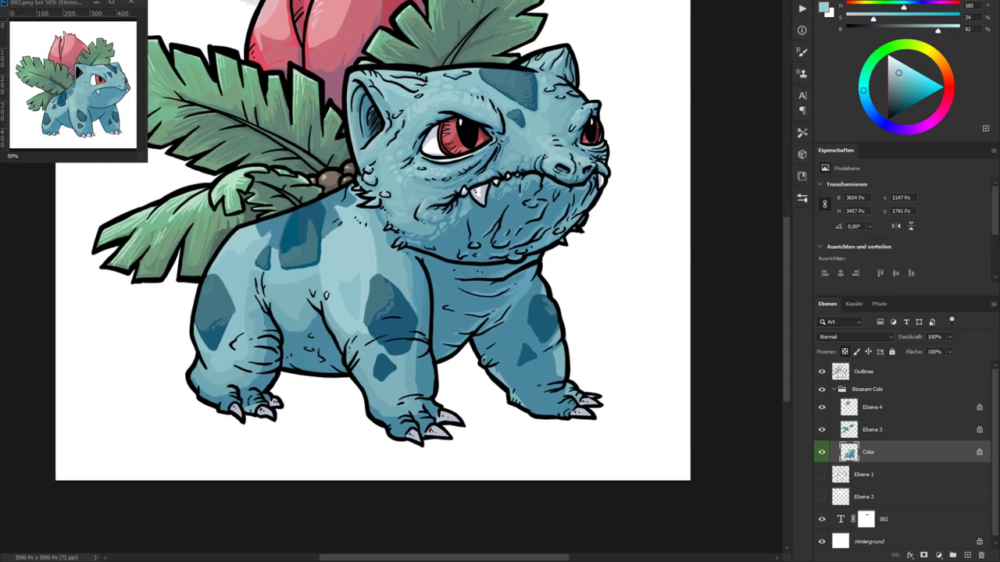
{"action": "left_click", "coordinate": [241, 295], "text": "alt"}
{"action": "left_click", "coordinate": [249, 277], "text": "alt"}
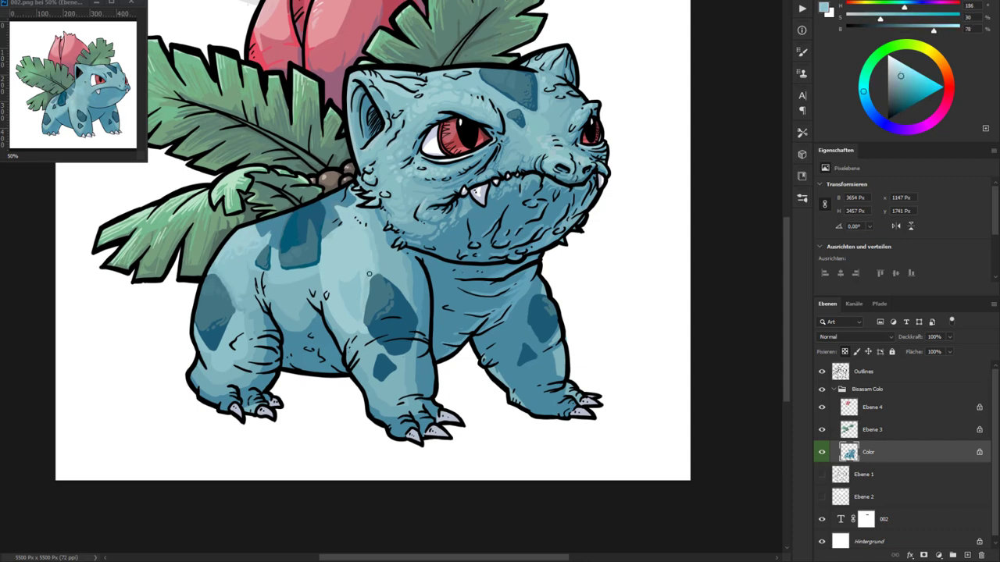
{"action": "left_click", "coordinate": [280, 338], "text": "alt"}
{"action": "left_click", "coordinate": [262, 318], "text": "alt"}
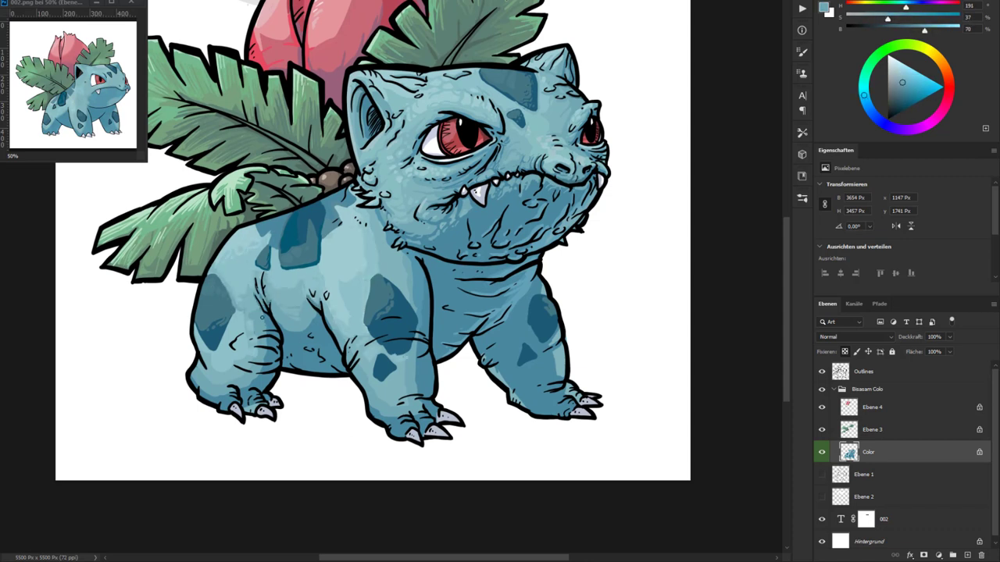
{"action": "left_click", "coordinate": [248, 332], "text": "alt"}
{"action": "left_click", "coordinate": [238, 304], "text": "alt"}
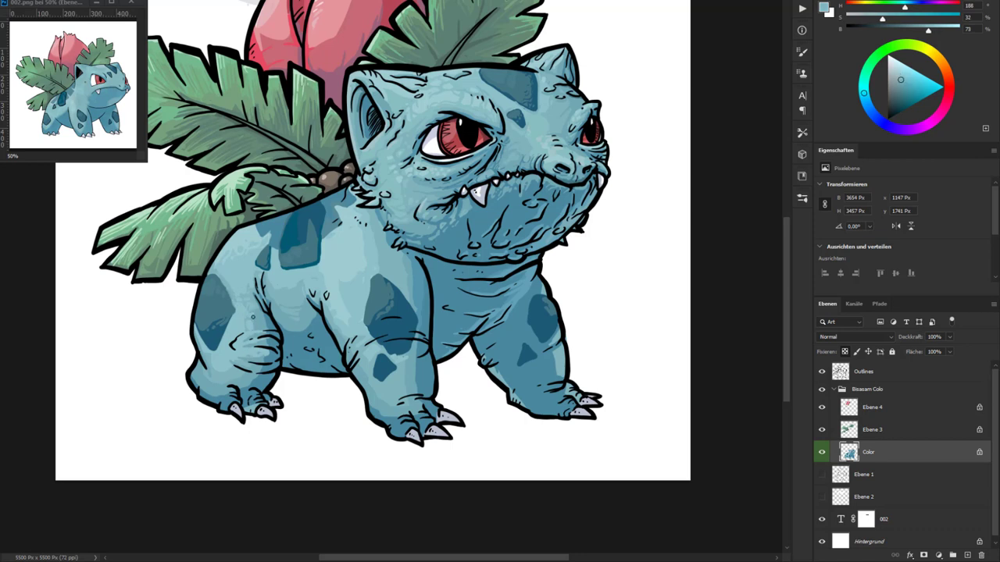
{"action": "left_click", "coordinate": [255, 320], "text": "alt"}
{"action": "left_click", "coordinate": [219, 389], "text": "alt"}
{"action": "left_click", "coordinate": [258, 351], "text": "alt"}
{"action": "mouse_move", "coordinate": [265, 346]}
{"action": "left_mouse_down"}
{"action": "mouse_move", "coordinate": [238, 373]}
{"action": "mouse_move", "coordinate": [245, 380]}
{"action": "left_mouse_up"}
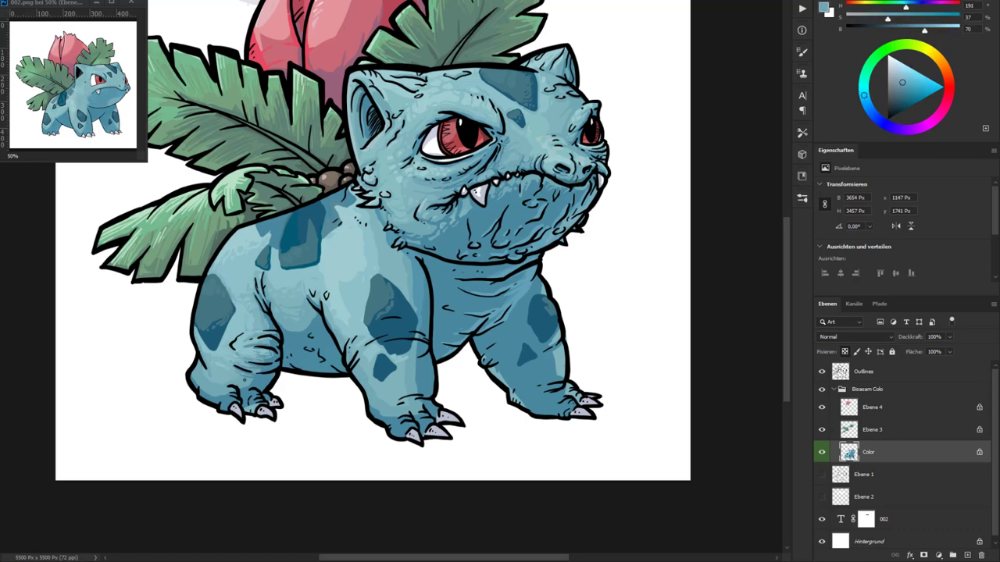
Step: Sample more blues from the front leg, paw and body, ending on a greyish blue
{"action": "left_click", "coordinate": [422, 347], "text": "alt"}
{"action": "left_click", "coordinate": [424, 317], "text": "alt"}
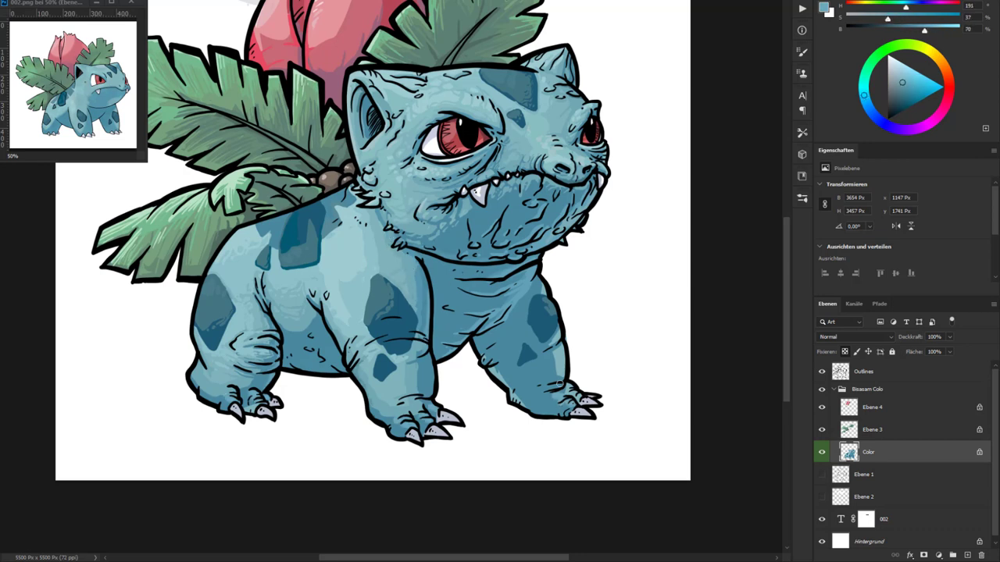
{"action": "left_click", "coordinate": [250, 398], "text": "alt"}
{"action": "left_click", "coordinate": [513, 405], "text": "alt"}
{"action": "left_click", "coordinate": [203, 379], "text": "alt"}
{"action": "left_click", "coordinate": [422, 336], "text": "alt"}
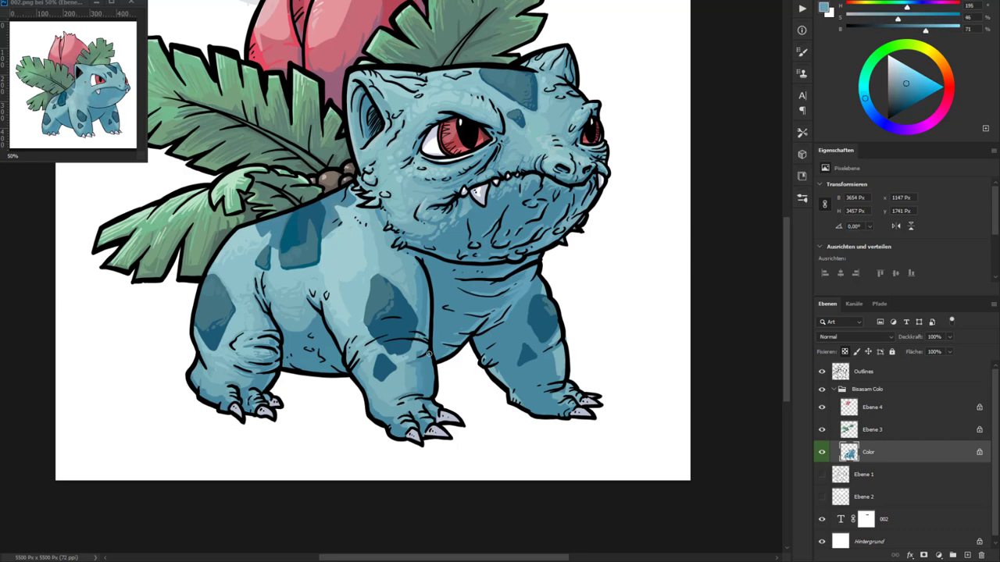
{"action": "left_click", "coordinate": [372, 408], "text": "alt"}
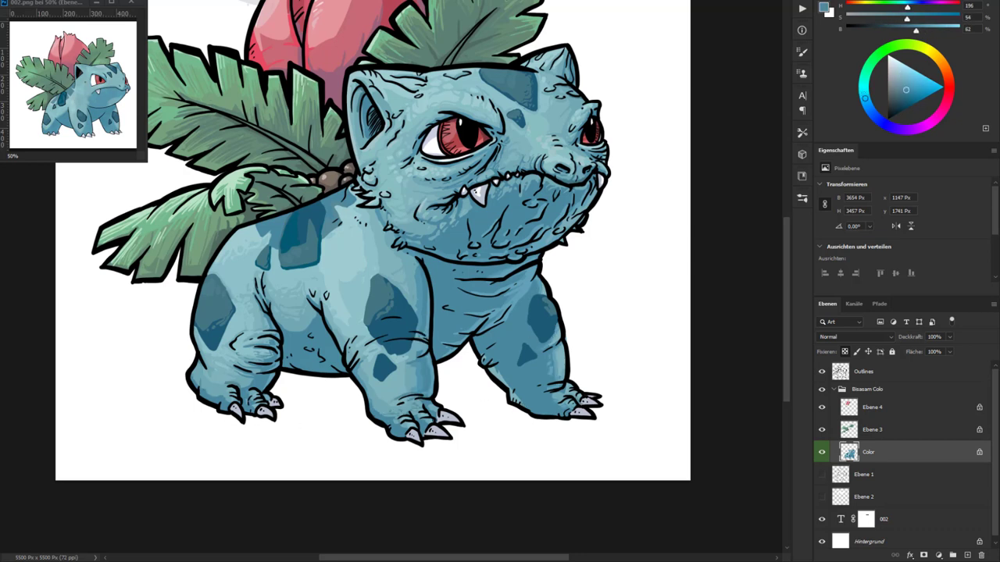
{"action": "left_click", "coordinate": [256, 390], "text": "alt"}
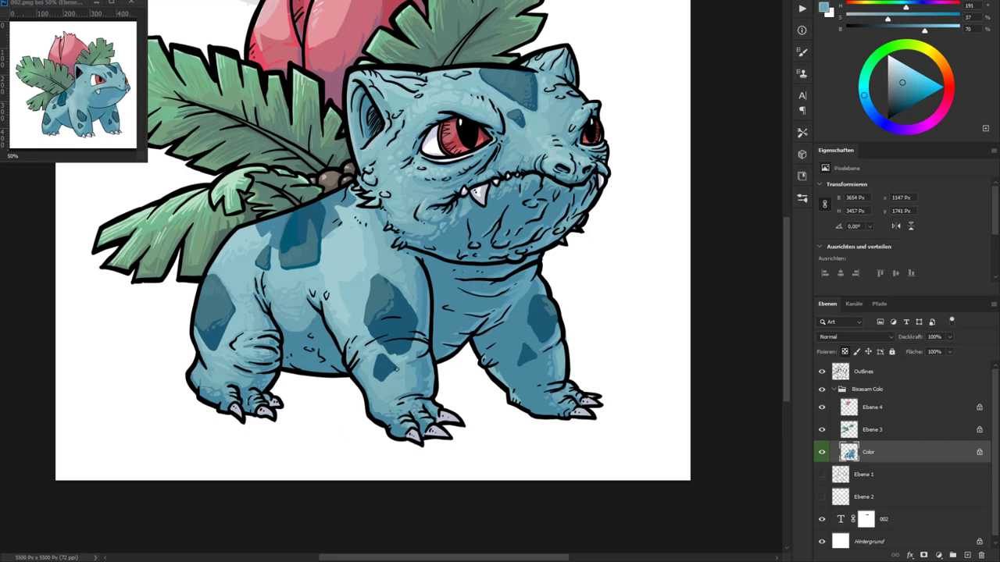
{"action": "left_click", "coordinate": [343, 305], "text": "alt"}
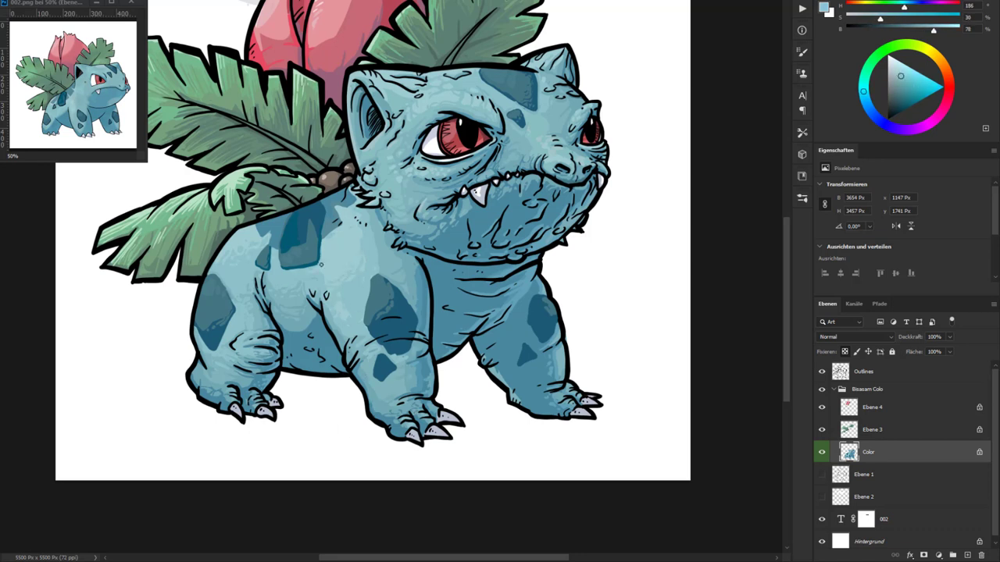
{"action": "left_click", "coordinate": [374, 278], "text": "alt"}
{"action": "left_click", "coordinate": [314, 296], "text": "alt"}
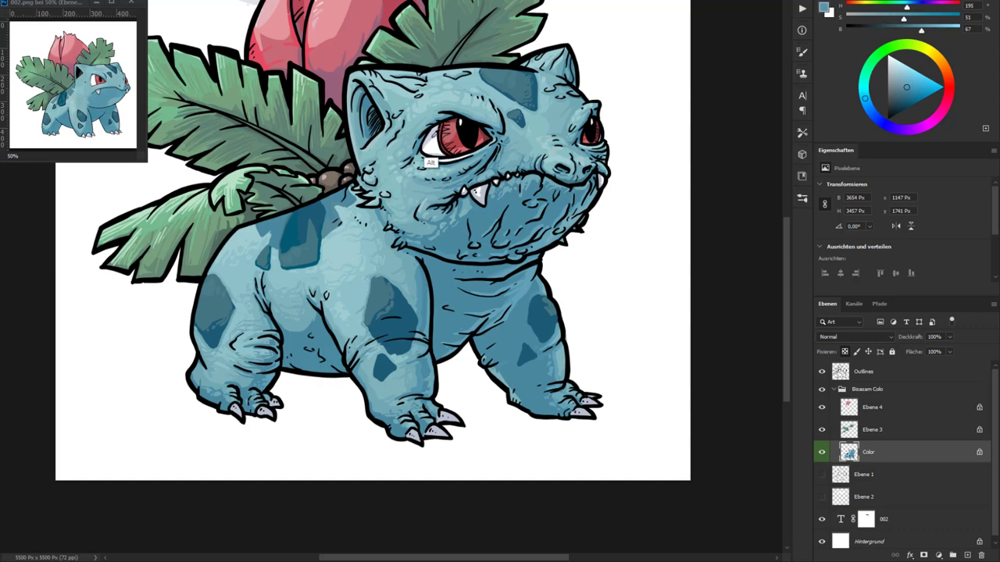
{"action": "left_click", "coordinate": [430, 162], "text": "alt"}
Step: Pick a darker blue and shade under the chin, along both front legs and the hind leg
{"action": "left_click", "coordinate": [271, 404], "text": "alt"}
{"action": "left_click_drag", "start_coordinate": [383, 304], "coordinate": [338, 339]}
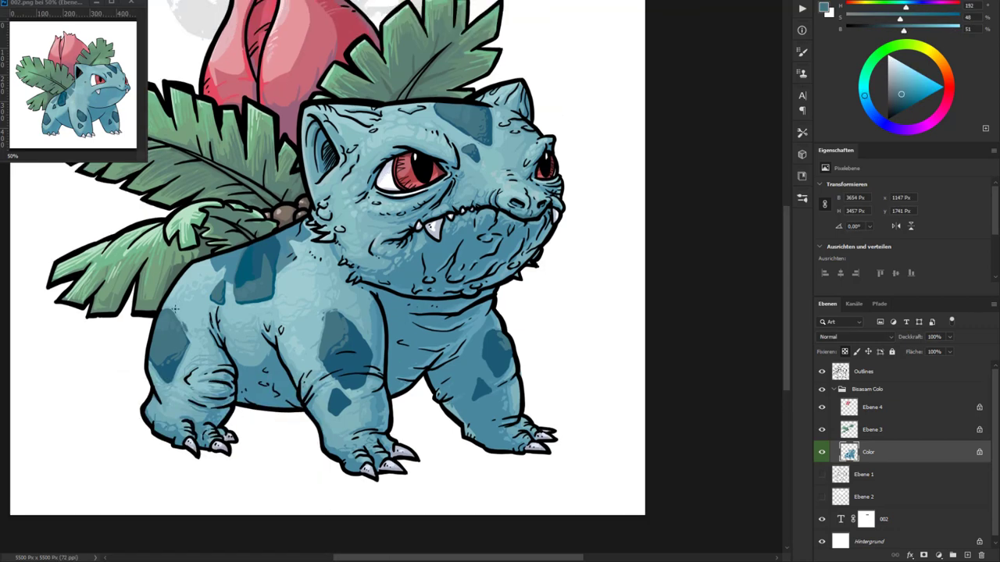
{"action": "left_click", "coordinate": [188, 354], "text": "alt"}
{"action": "left_click", "coordinate": [486, 389], "text": "alt"}
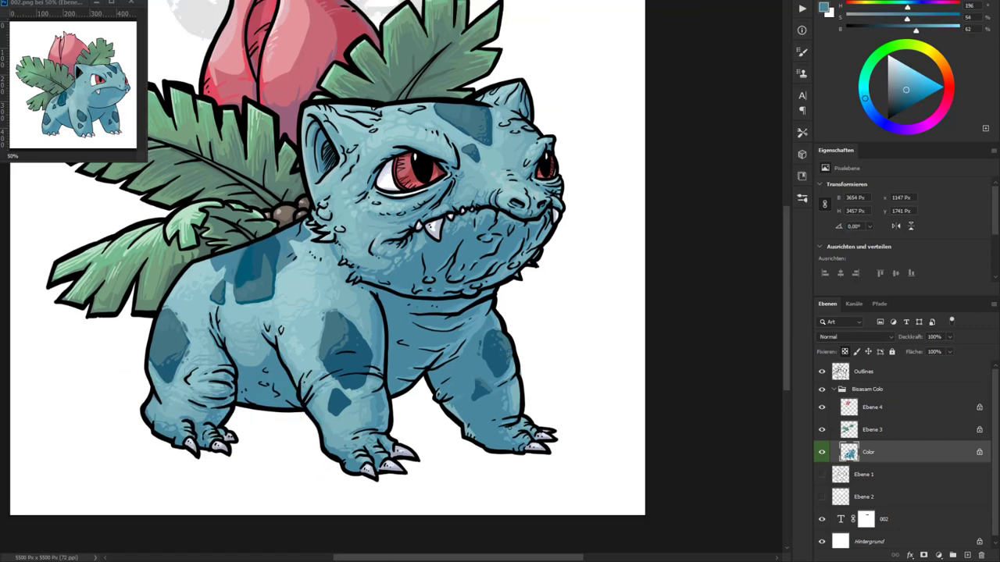
{"action": "left_click", "coordinate": [510, 429], "text": "alt"}
{"action": "left_click_drag", "start_coordinate": [401, 319], "coordinate": [394, 350]}
{"action": "left_click_drag", "start_coordinate": [367, 285], "coordinate": [480, 300]}
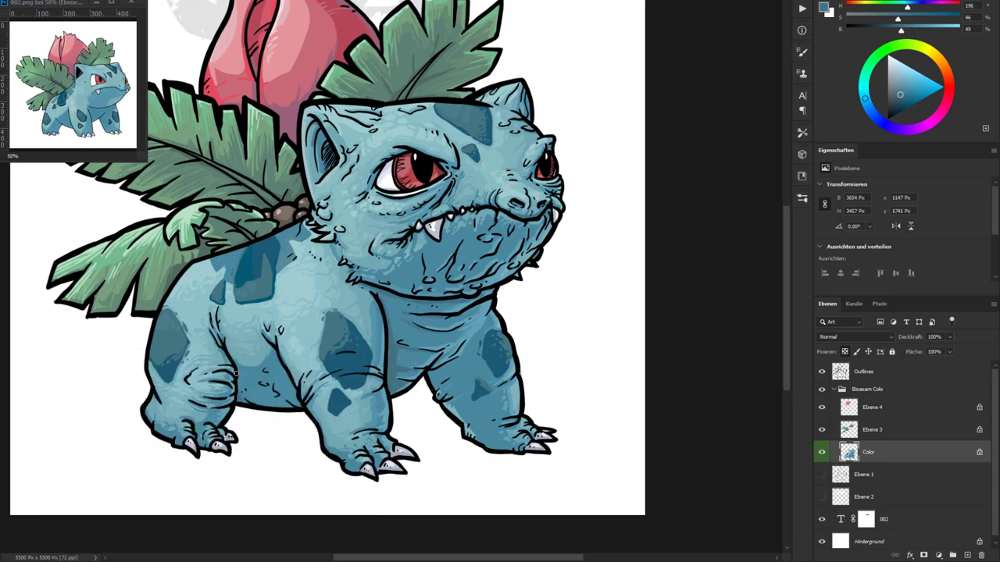
{"action": "left_click_drag", "start_coordinate": [297, 368], "coordinate": [250, 403]}
{"action": "left_click_drag", "start_coordinate": [453, 361], "coordinate": [432, 373]}
{"action": "left_click_drag", "start_coordinate": [464, 320], "coordinate": [434, 367]}
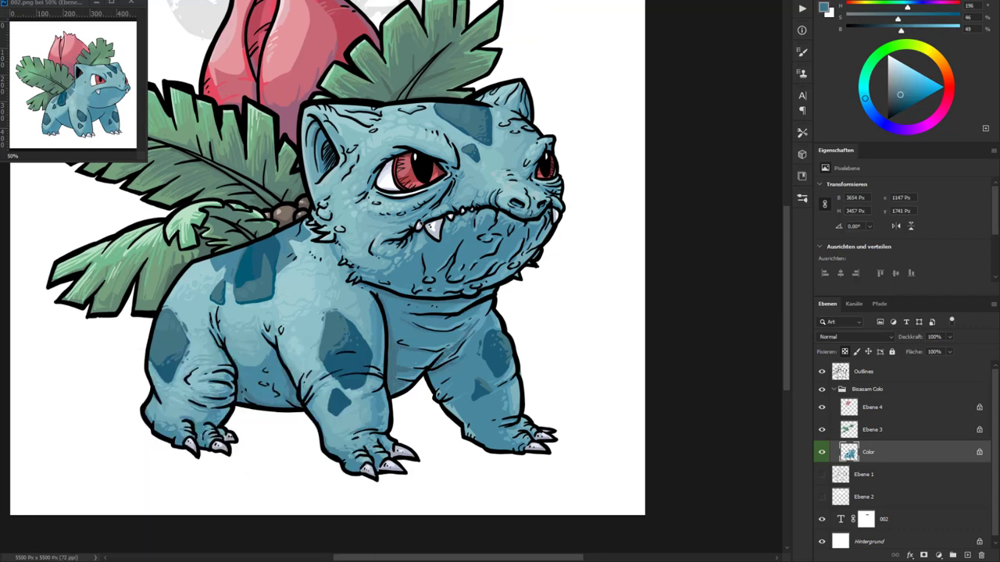
{"action": "left_click_drag", "start_coordinate": [467, 439], "coordinate": [520, 450]}
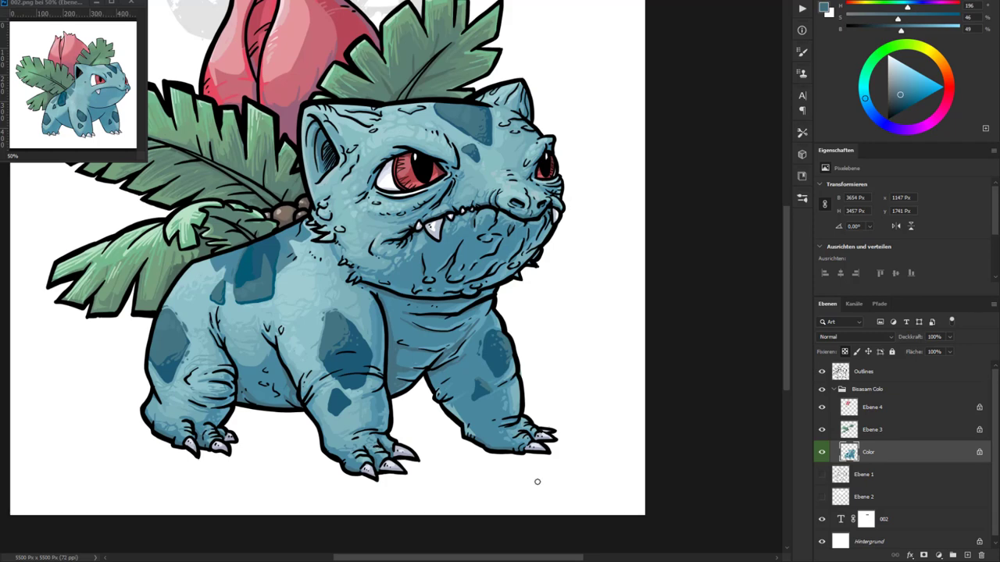
Step: Sample various body and spot blues, ending on the darkest shading blue
{"action": "left_click", "coordinate": [388, 320], "text": "alt"}
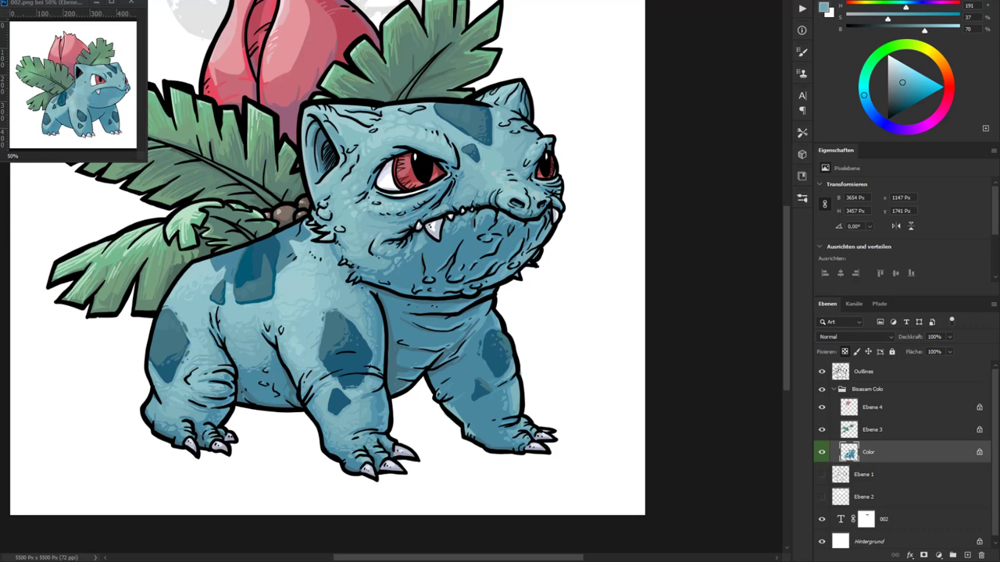
{"action": "left_click", "coordinate": [298, 379], "text": "alt"}
{"action": "left_click", "coordinate": [303, 359], "text": "alt"}
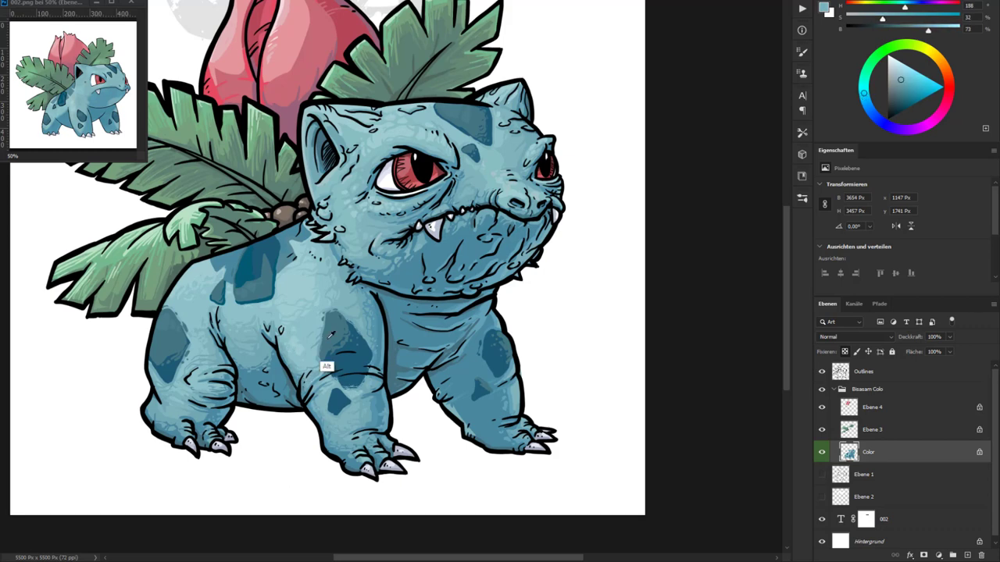
{"action": "left_click", "coordinate": [281, 236], "text": "alt"}
{"action": "left_click", "coordinate": [310, 327], "text": "alt"}
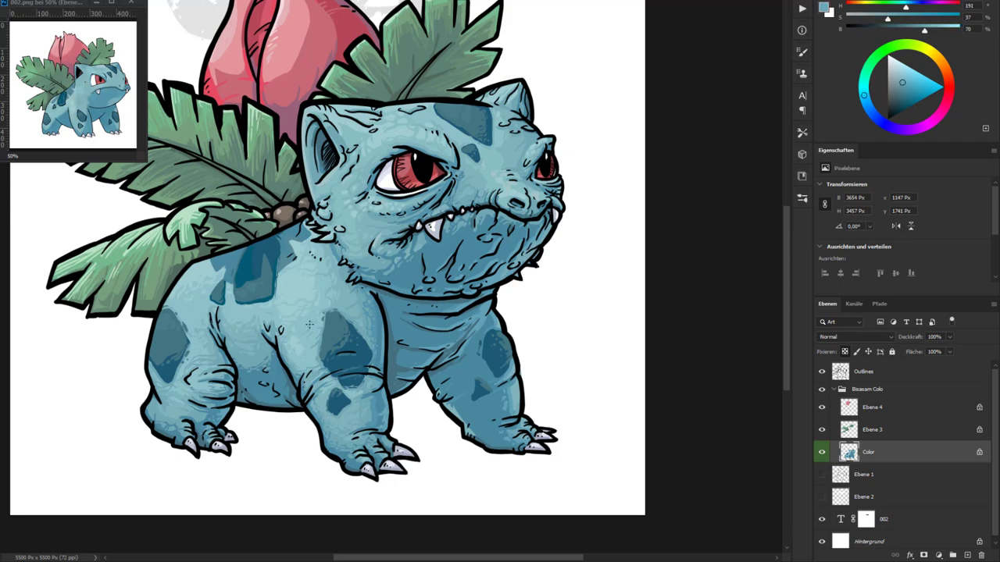
{"action": "left_click", "coordinate": [372, 320], "text": "alt"}
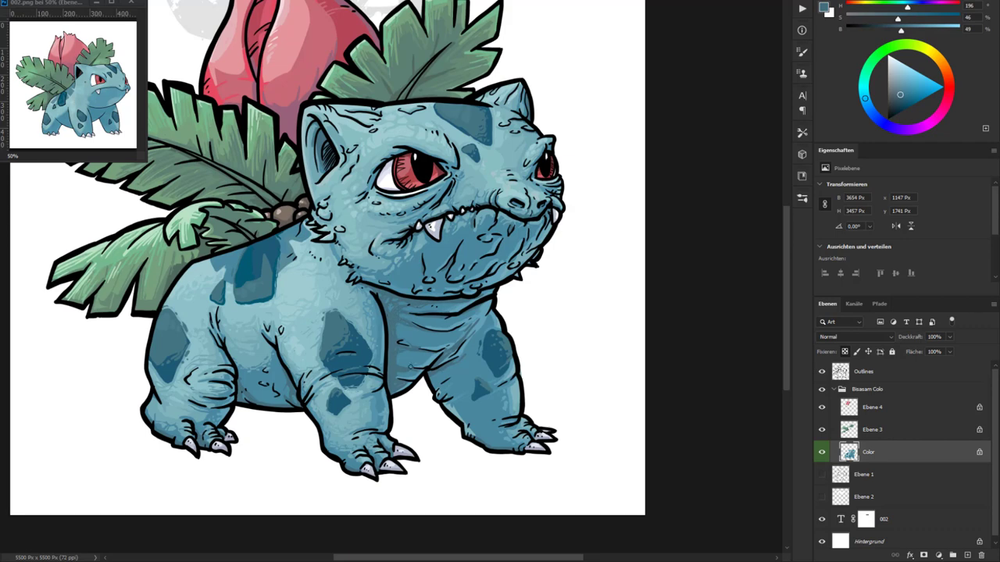
{"action": "left_click", "coordinate": [454, 321], "text": "alt"}
{"action": "left_click", "coordinate": [452, 340], "text": "alt"}
{"action": "left_click", "coordinate": [424, 362], "text": "alt"}
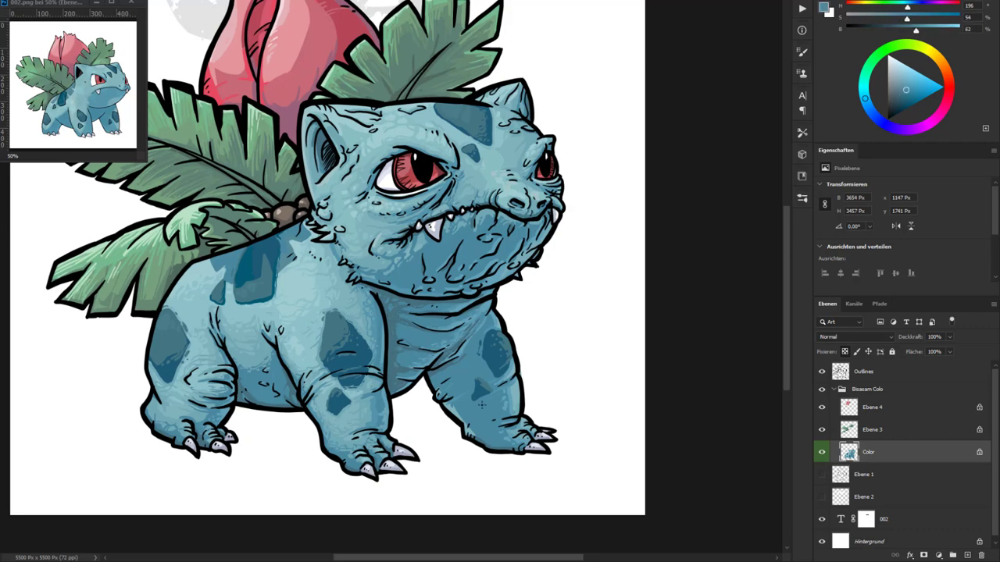
{"action": "left_click", "coordinate": [405, 415], "text": "alt"}
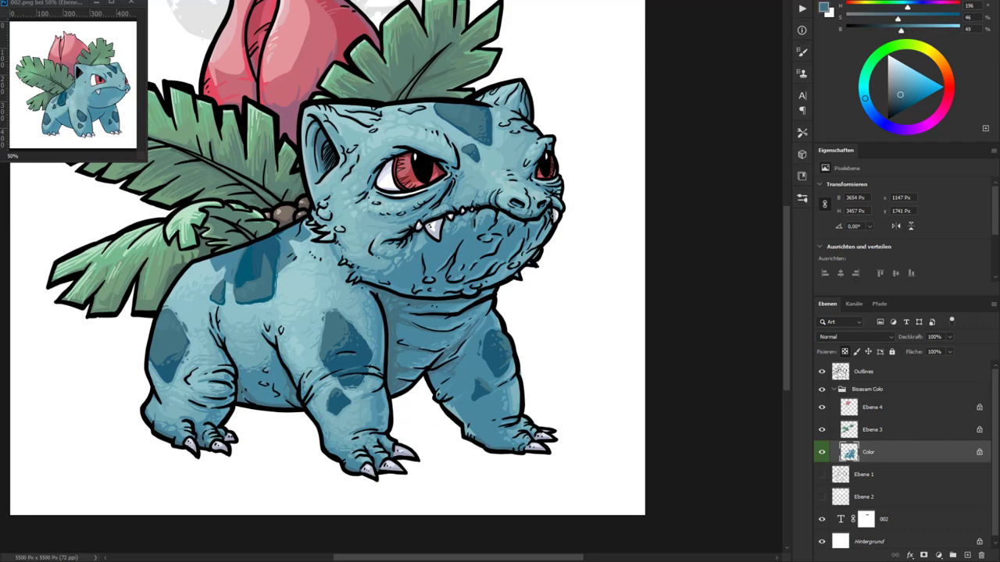
Step: Fit the whole artwork on screen and reset to default black and white colours, white active
{"action": "key", "text": "ctrl+0"}
{"action": "left_click", "coordinate": [464, 320], "text": "alt"}
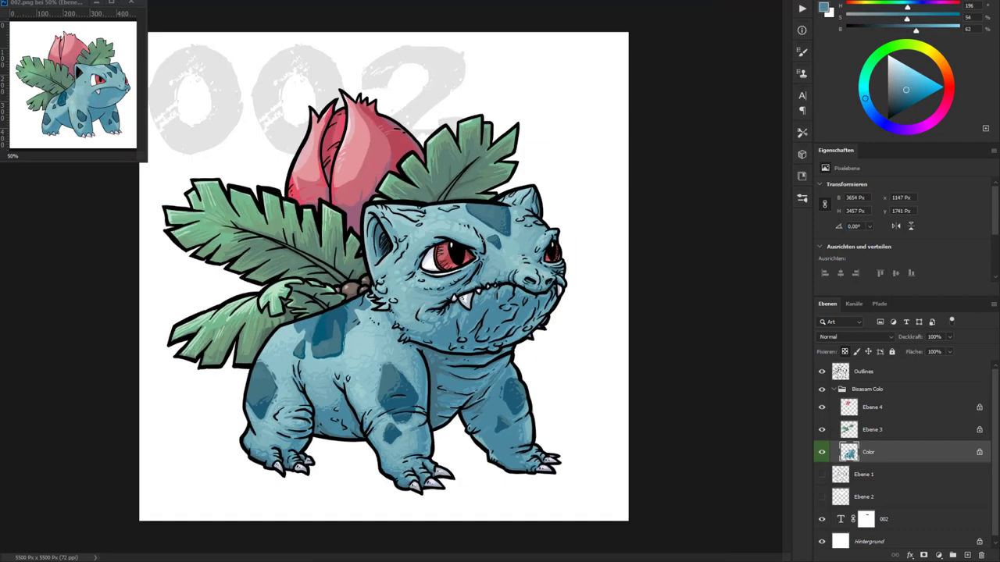
{"action": "key", "text": "d"}
{"action": "key", "text": "x"}
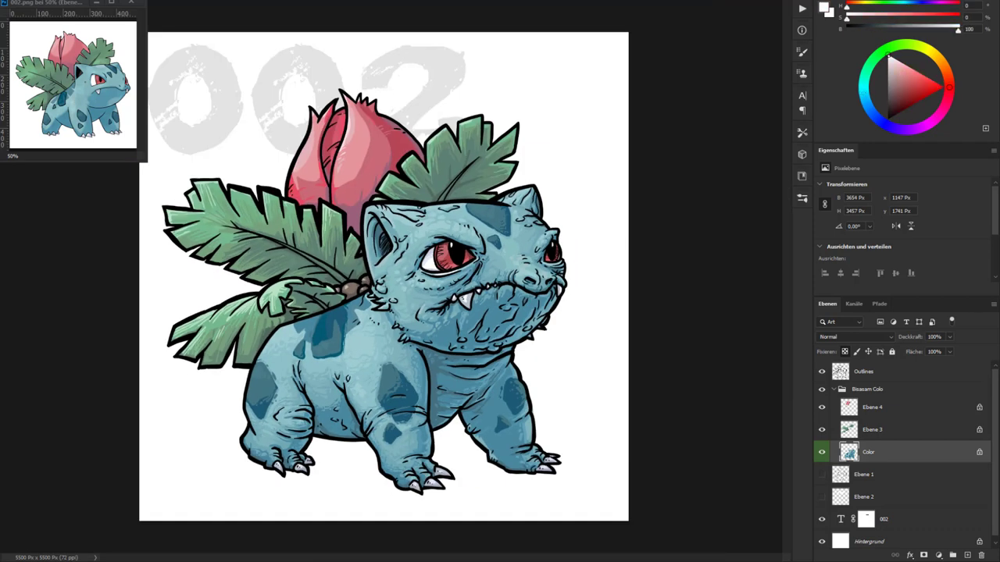
Step: Add new layer Ebene 5 below Color and brush a grey ground shadow under the feet
{"action": "key", "text": "ctrl+shift+n"}
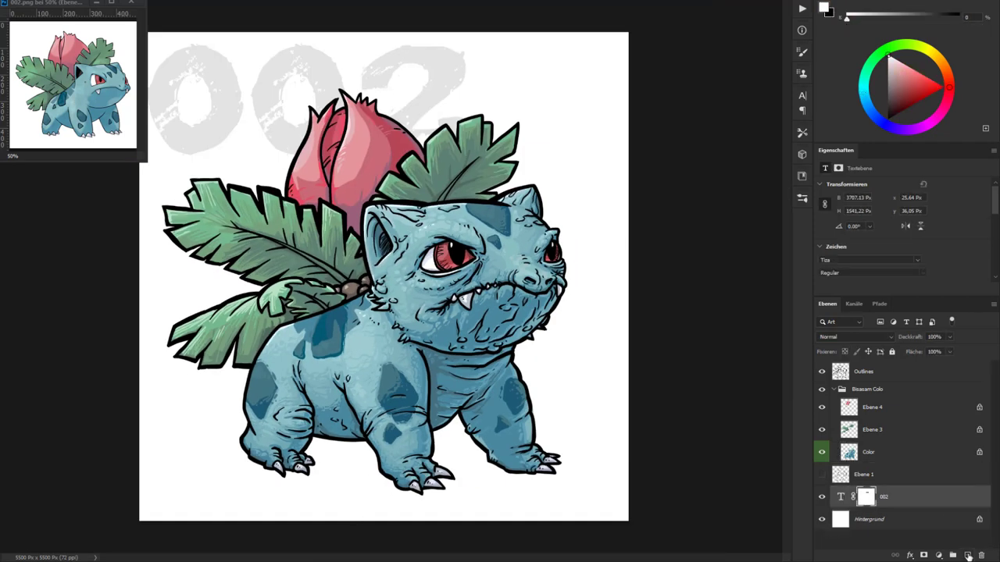
{"action": "key", "text": "Return"}
{"action": "left_click_drag", "start_coordinate": [547, 476], "coordinate": [312, 449]}
{"action": "mouse_move", "coordinate": [243, 426]}
{"action": "left_mouse_down"}
{"action": "mouse_move", "coordinate": [194, 423]}
{"action": "mouse_move", "coordinate": [269, 475]}
{"action": "left_mouse_up"}
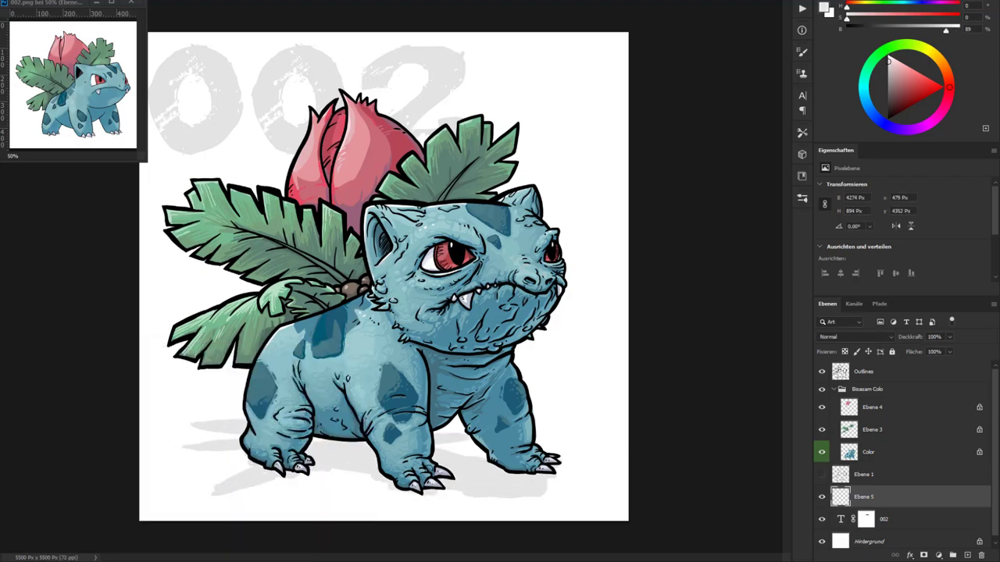